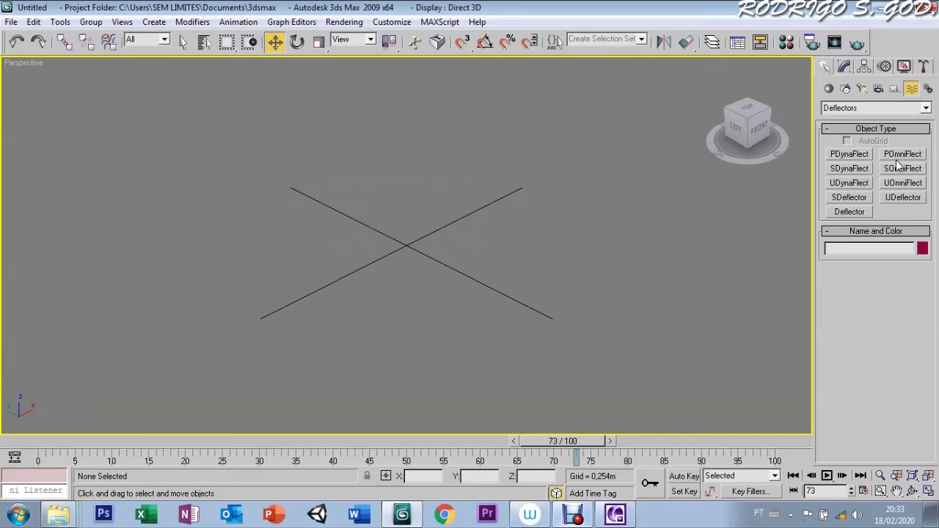
# Drag a large POmniFlect deflector plane across the centre of the Perspective viewport.
pyautogui.click(897, 157)
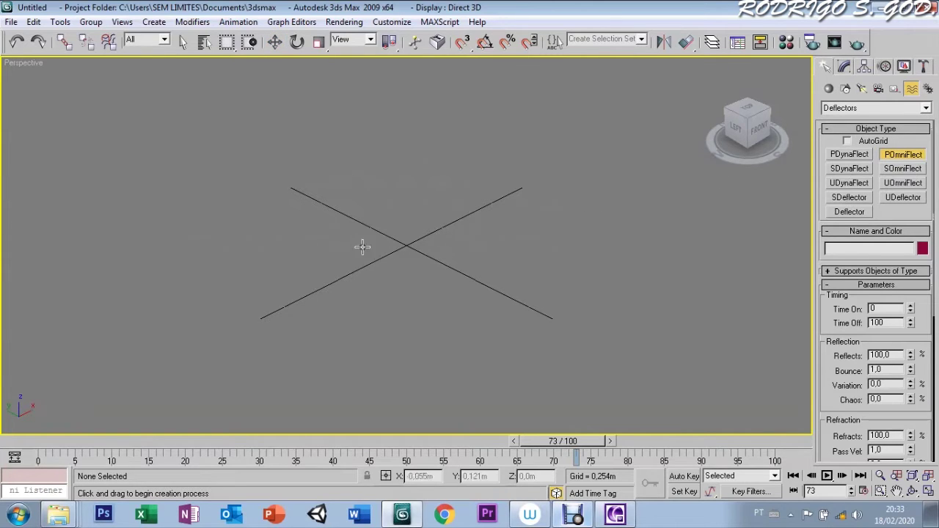
pyautogui.moveTo(184, 249)
pyautogui.mouseDown()
pyautogui.moveTo(511, 276)
pyautogui.moveTo(654, 237)
pyautogui.mouseUp()
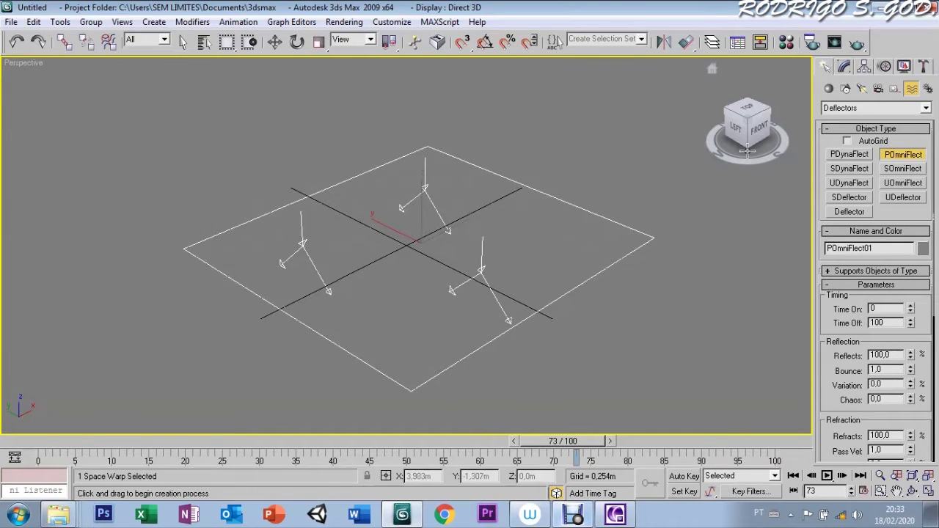
pyautogui.click(829, 89)
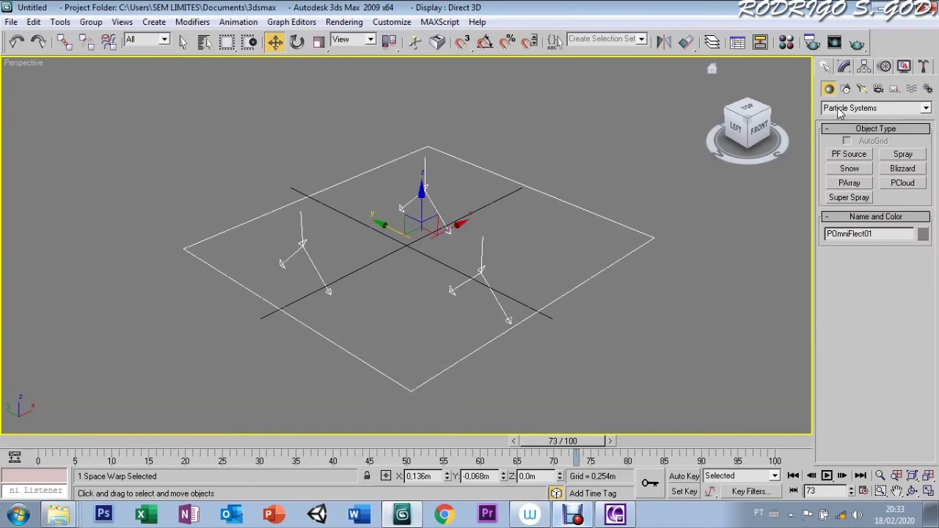
# Place a Super Spray emitter at the deflector's centre, end creation and deselect it.
pyautogui.click(840, 111)
pyautogui.click(842, 142)
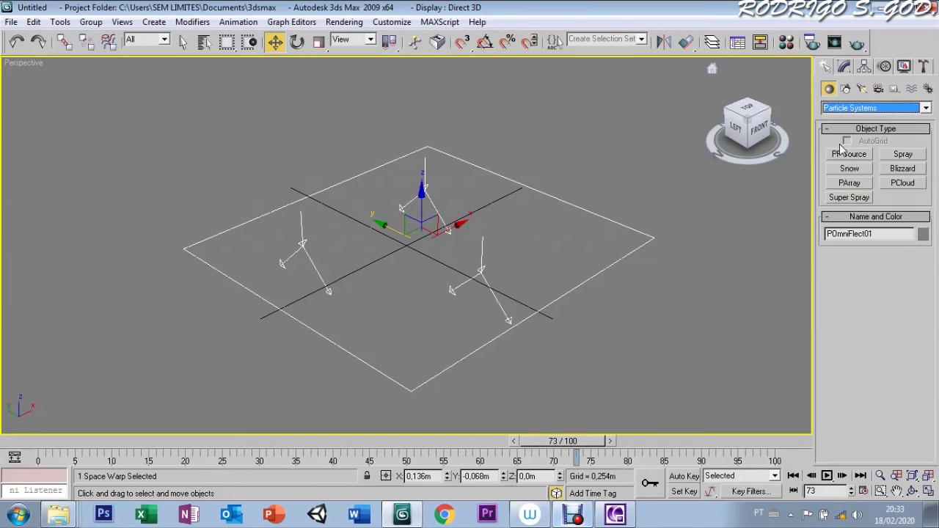
pyautogui.click(849, 198)
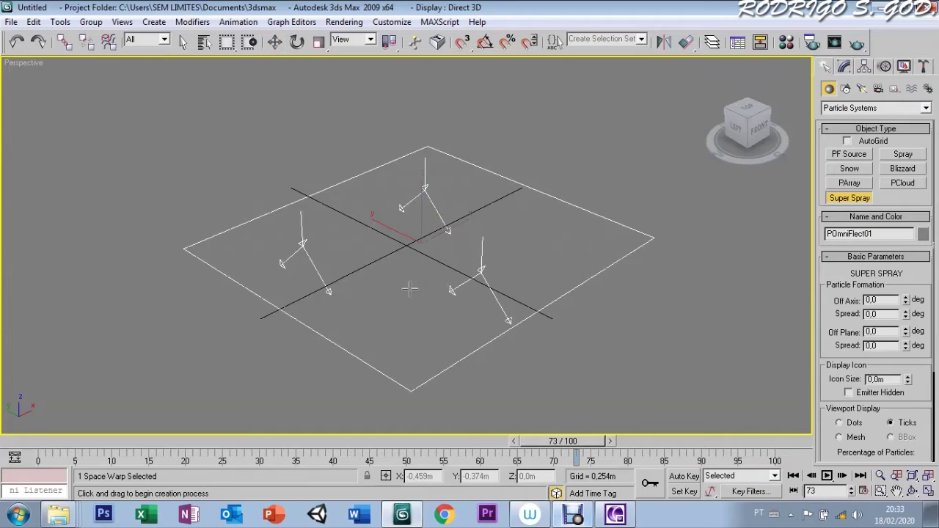
pyautogui.moveTo(405, 282)
pyautogui.mouseDown()
pyautogui.moveTo(431, 306)
pyautogui.moveTo(452, 292)
pyautogui.mouseUp()
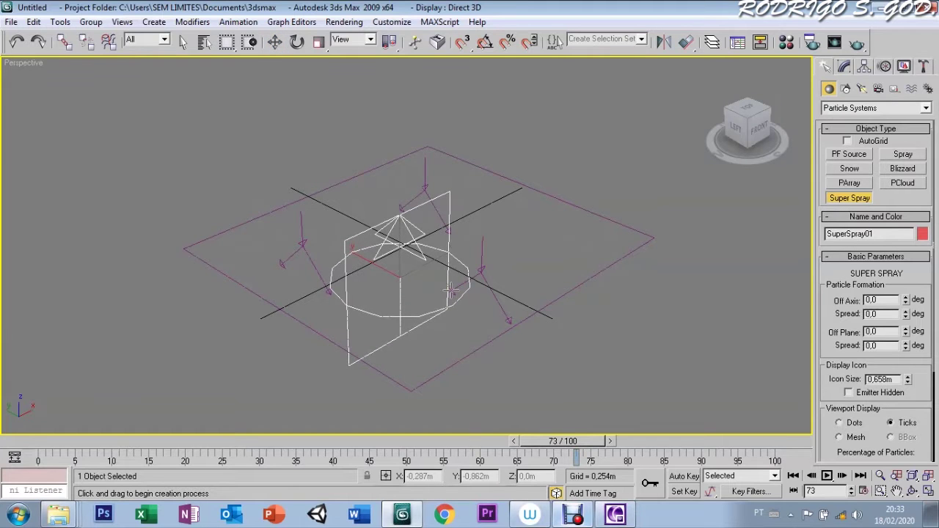
pyautogui.rightClick(451, 292)
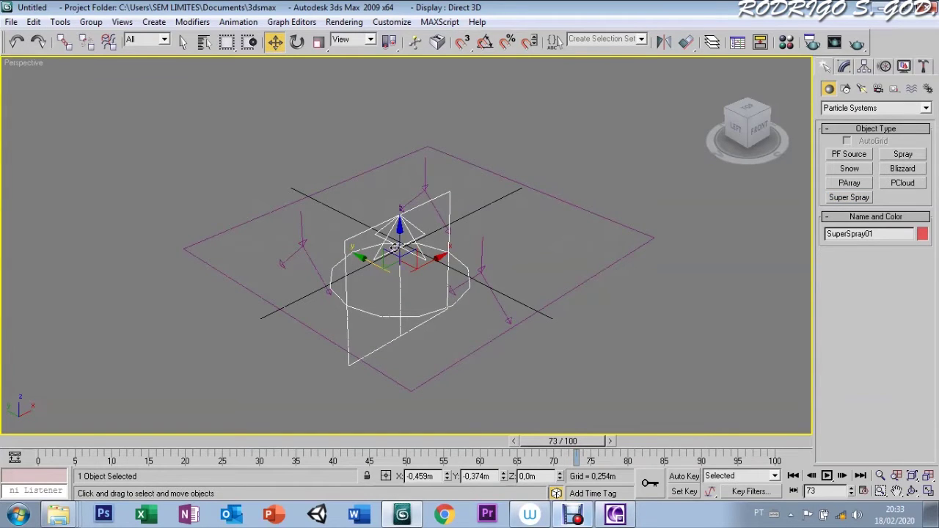
pyautogui.click(147, 423)
pyautogui.moveTo(563, 441)
pyautogui.mouseDown()
pyautogui.moveTo(311, 470)
pyautogui.moveTo(393, 464)
pyautogui.mouseUp()
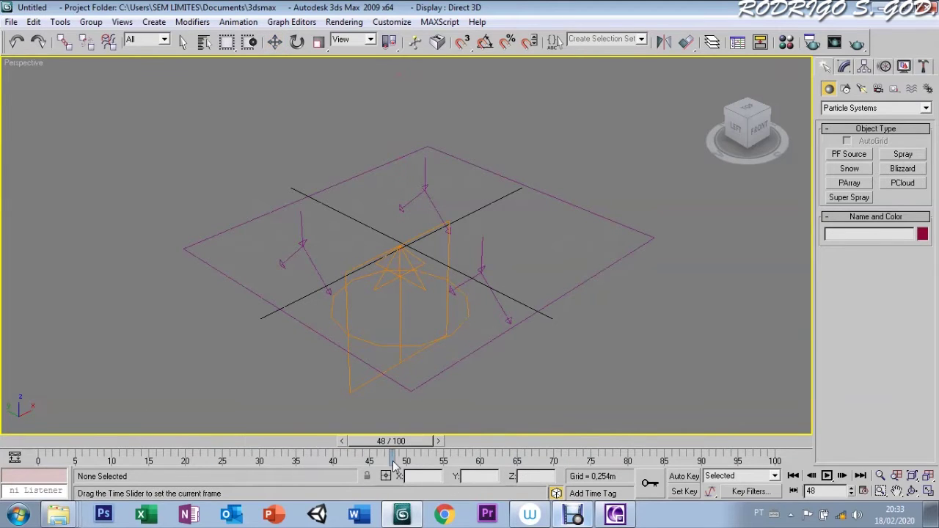
# Select SuperSpray01 and change its object colour swatch from red to white.
pyautogui.click(923, 234)
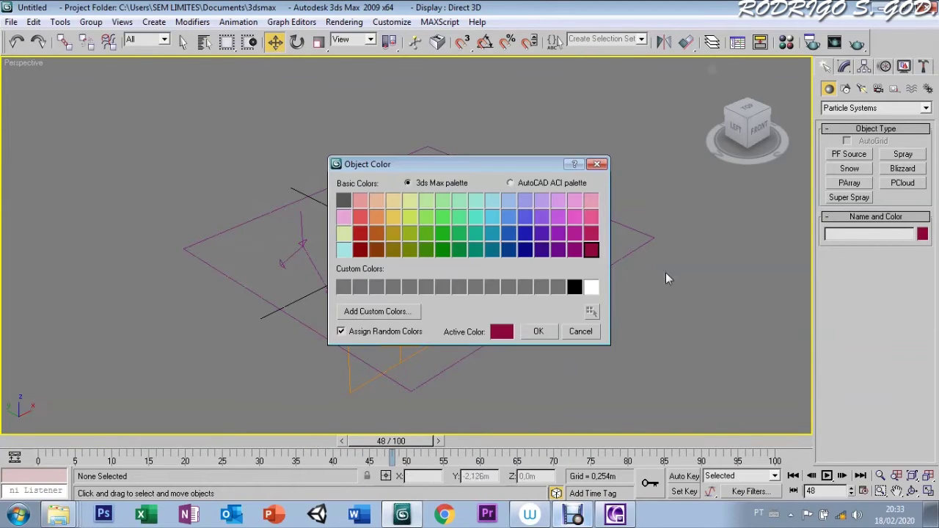
pyautogui.click(591, 287)
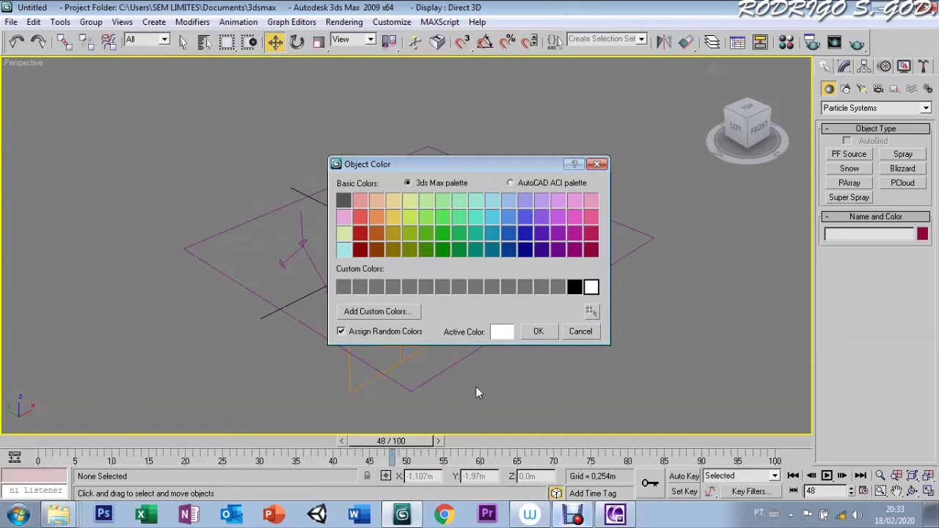
pyautogui.click(540, 333)
pyautogui.moveTo(423, 441); pyautogui.dragTo(362, 441)
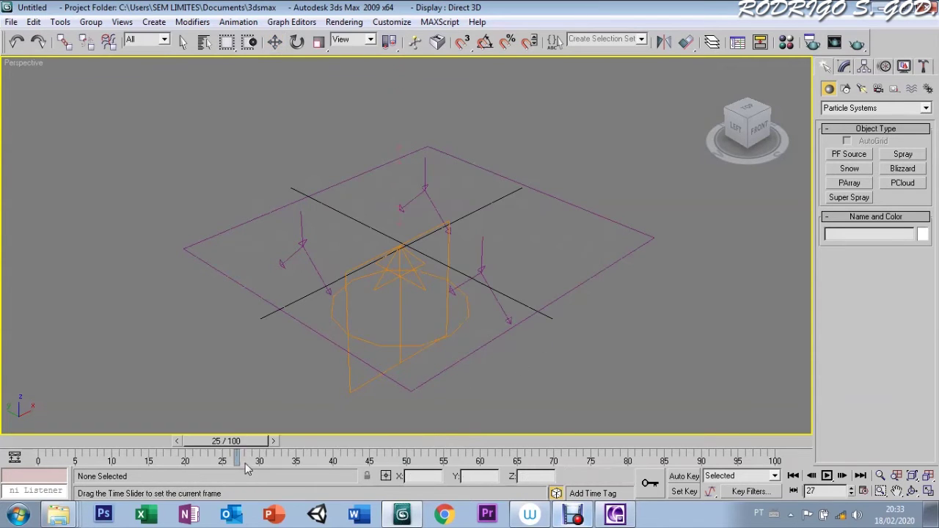
pyautogui.click(350, 395)
pyautogui.click(922, 234)
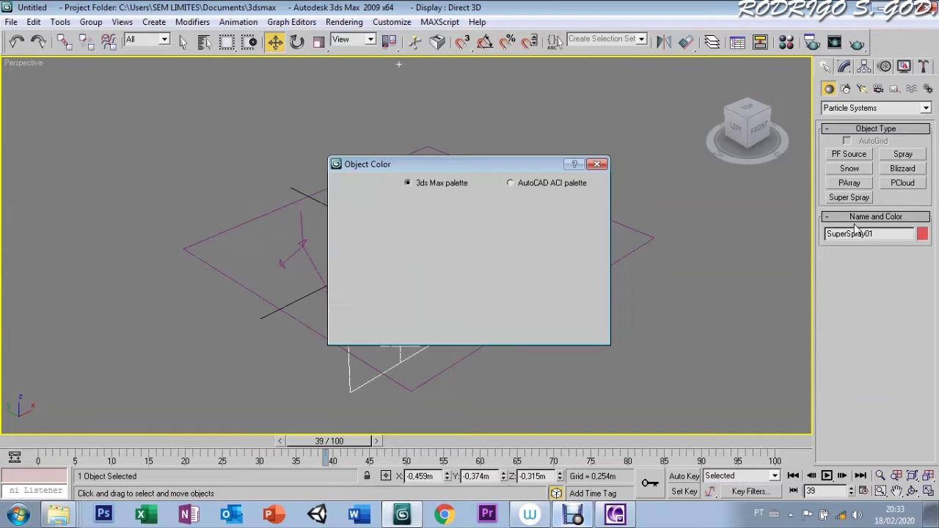
pyautogui.click(591, 288)
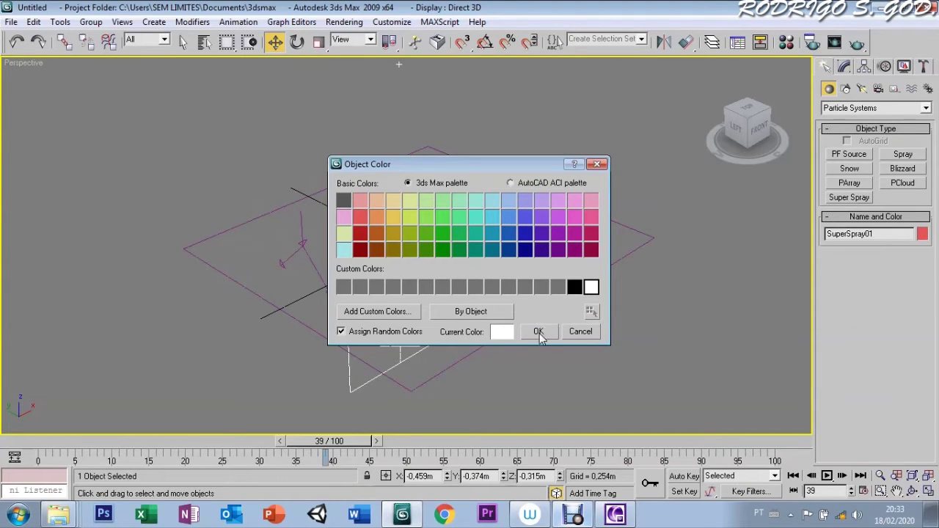
pyautogui.click(540, 332)
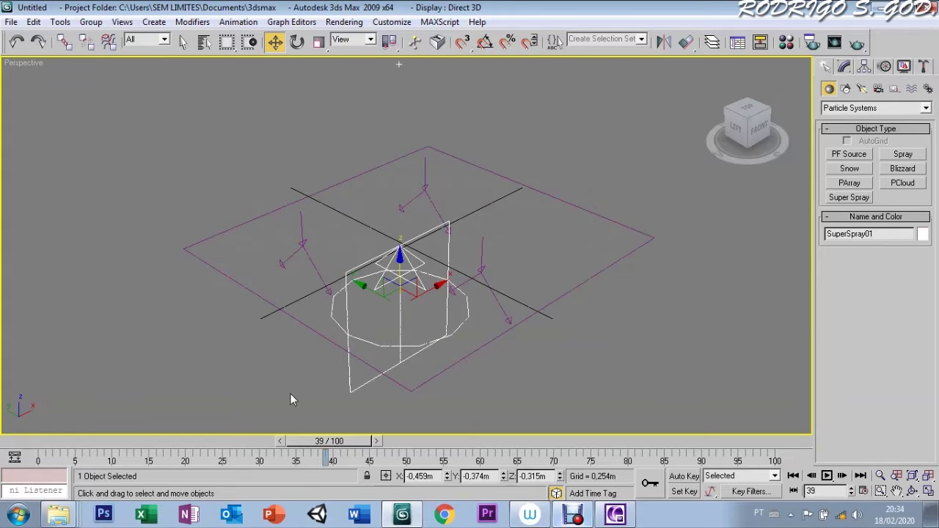
pyautogui.moveTo(325, 441); pyautogui.dragTo(347, 441)
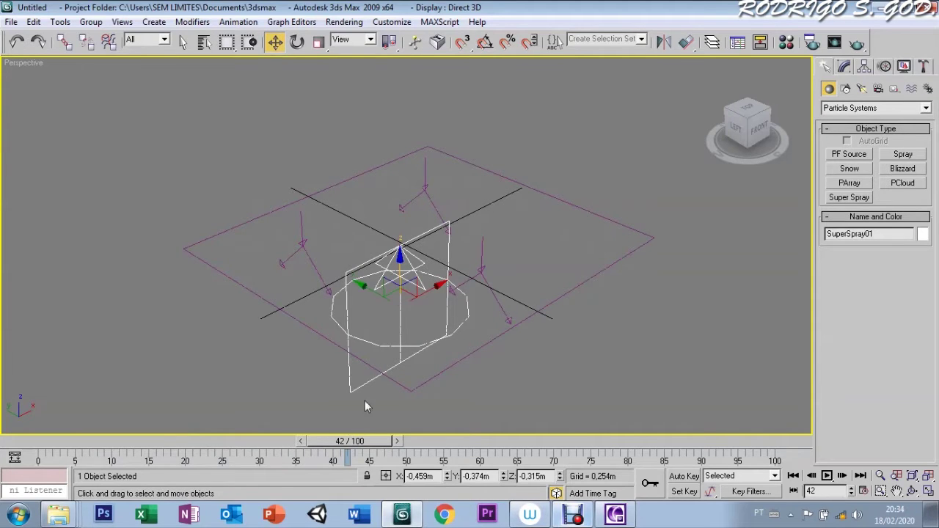
pyautogui.click(800, 131)
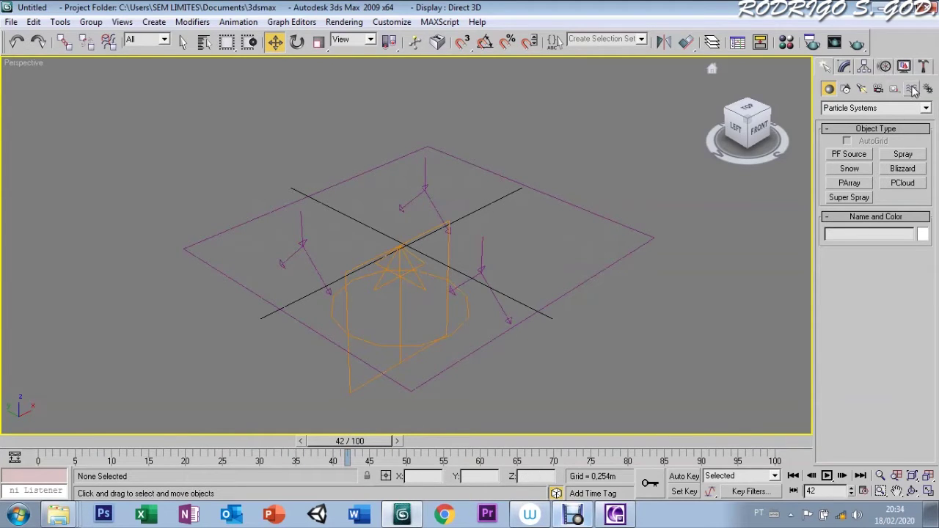
# Create a Gravity force from the Forces space warps beside the deflector.
pyautogui.click(913, 89)
pyautogui.click(884, 108)
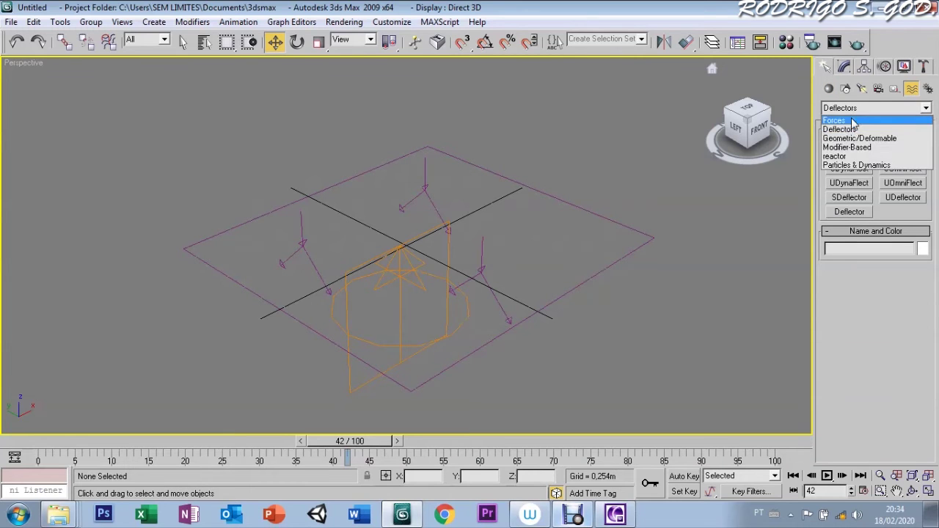
pyautogui.click(849, 125)
pyautogui.click(849, 199)
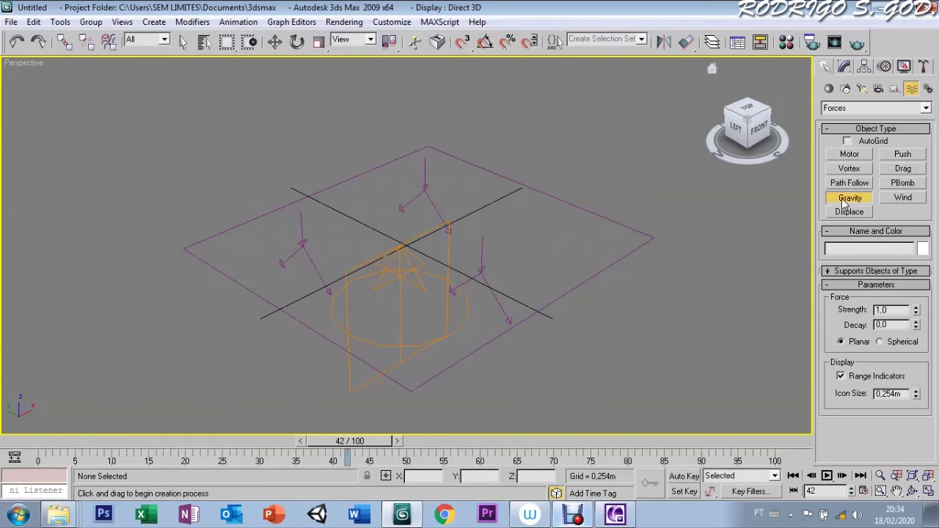
pyautogui.moveTo(587, 185); pyautogui.dragTo(620, 209)
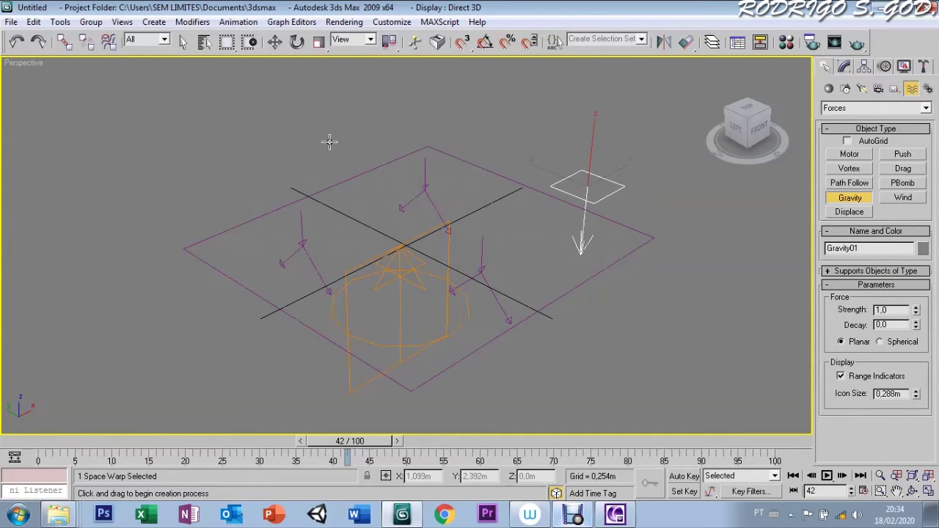
# Bind SuperSpray01 to Gravity01 and scrub to frame 25 to see particles fall.
pyautogui.click(108, 43)
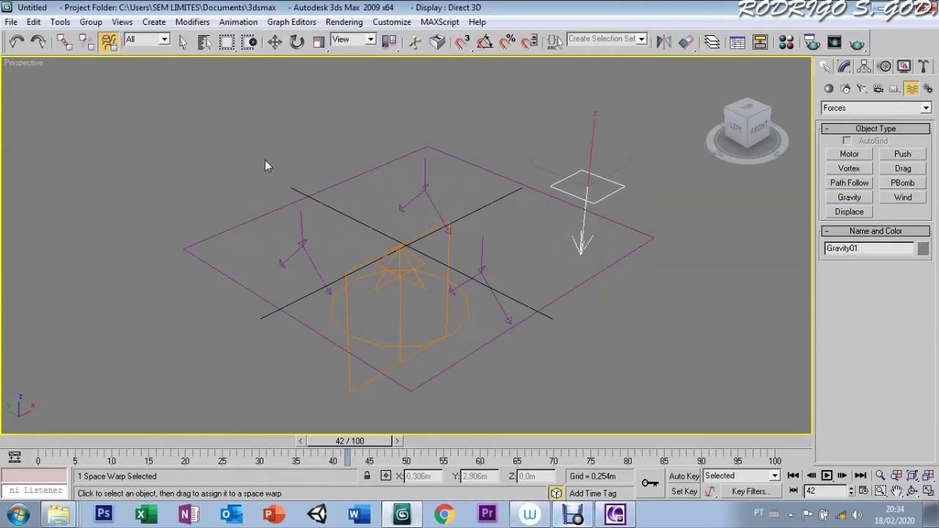
pyautogui.click(344, 274)
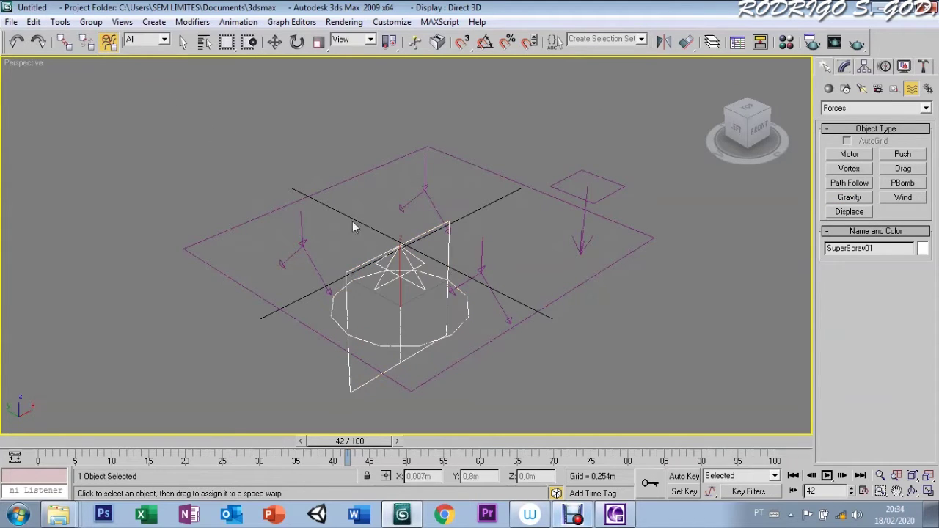
pyautogui.moveTo(446, 236); pyautogui.dragTo(552, 182)
pyautogui.moveTo(554, 182); pyautogui.dragTo(559, 187)
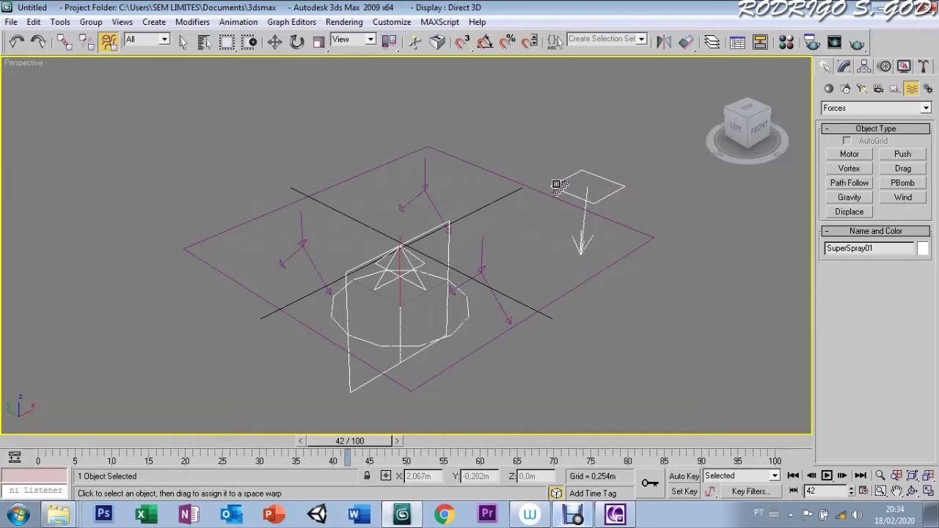
pyautogui.click(478, 190)
pyautogui.moveTo(347, 441)
pyautogui.mouseDown()
pyautogui.moveTo(68, 441)
pyautogui.moveTo(222, 441)
pyautogui.mouseUp()
# Select Gravity01 and bring up its parameters in the Modify panel.
pyautogui.press('w')
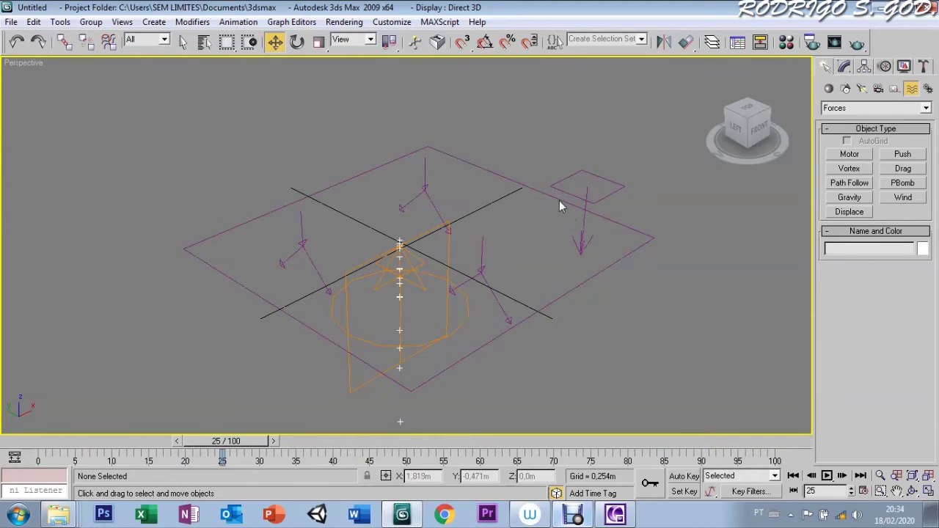
pyautogui.click(593, 200)
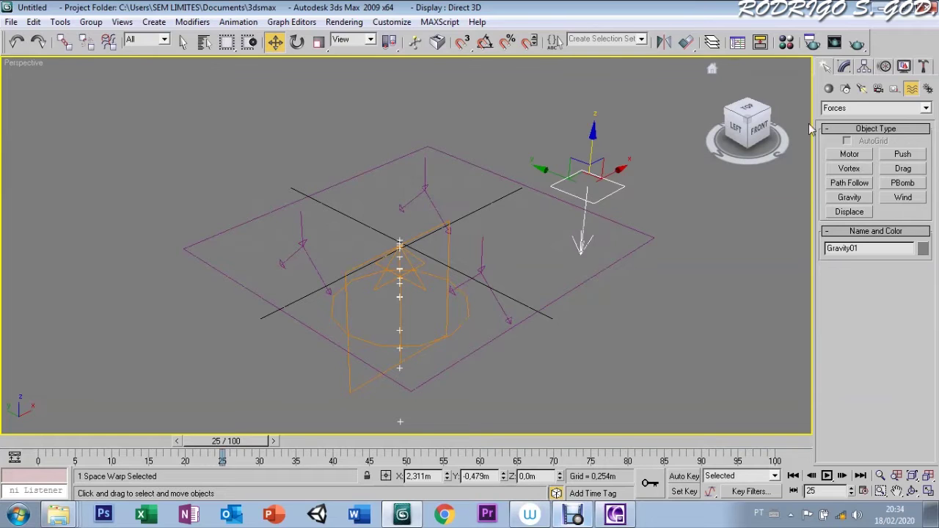
pyautogui.click(845, 67)
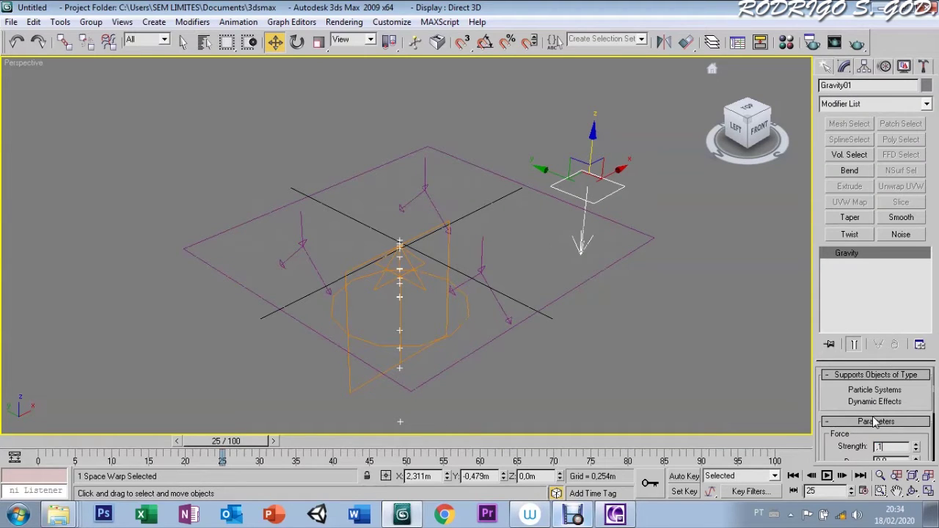
# Set Gravity01's Strength to 0.4 and scrub the timeline to preview the rising particles.
pyautogui.moveTo(222, 441)
pyautogui.mouseDown()
pyautogui.moveTo(80, 441)
pyautogui.moveTo(187, 445)
pyautogui.moveTo(503, 401)
pyautogui.moveTo(745, 422)
pyautogui.moveTo(540, 414)
pyautogui.mouseUp()
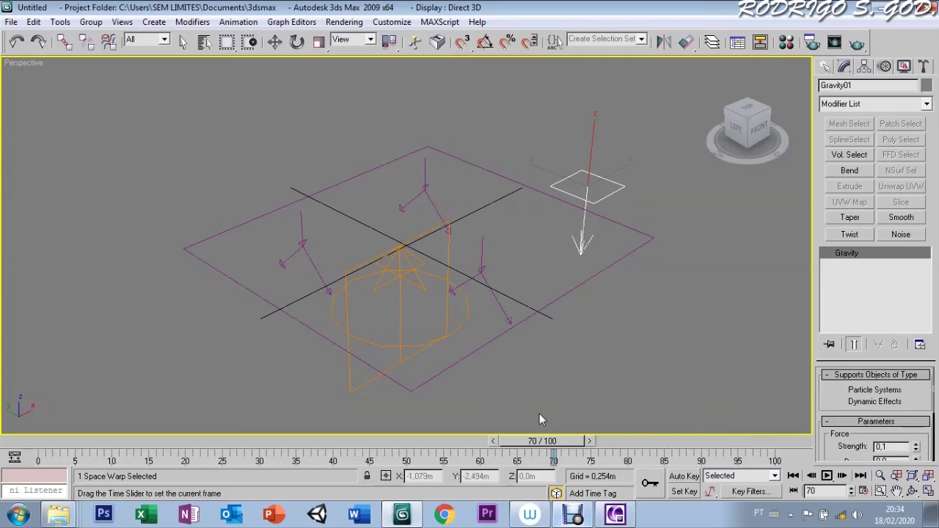
pyautogui.press('w')
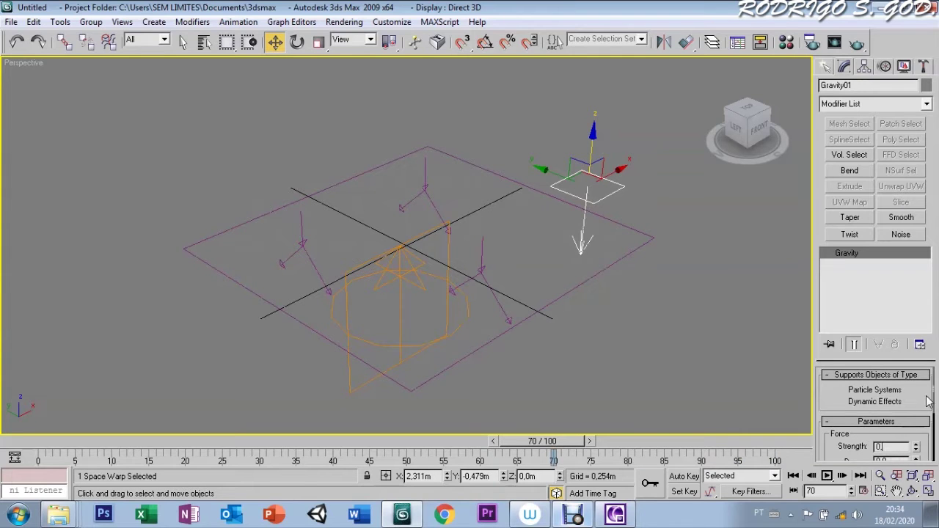
pyautogui.write(',4')
pyautogui.moveTo(502, 441)
pyautogui.mouseDown()
pyautogui.moveTo(80, 443)
pyautogui.moveTo(315, 455)
pyautogui.moveTo(485, 441)
pyautogui.moveTo(213, 444)
pyautogui.moveTo(350, 440)
pyautogui.moveTo(438, 416)
pyautogui.moveTo(416, 421)
pyautogui.moveTo(420, 403)
pyautogui.mouseUp()
pyautogui.press('w')
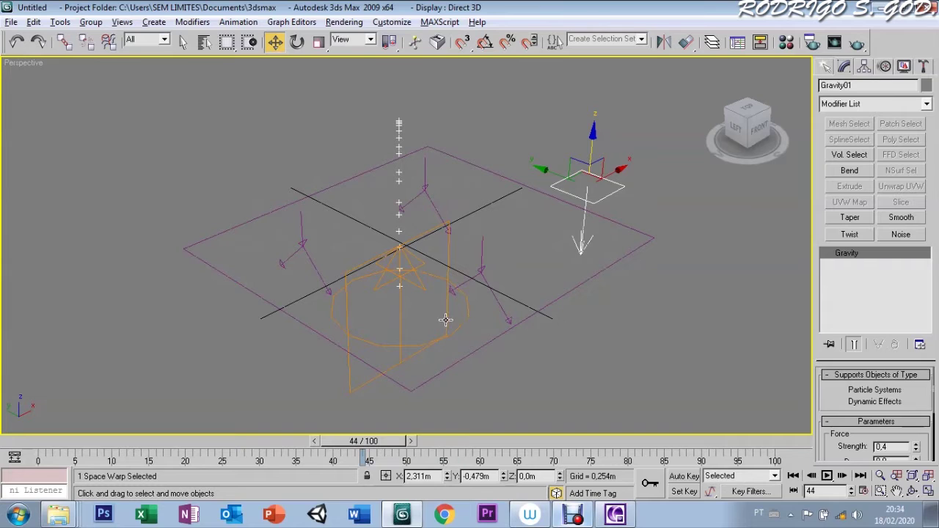
pyautogui.click(445, 320)
pyautogui.click(543, 301)
# Create a small Standard Primitives sphere at the left of the scene.
pyautogui.click(826, 68)
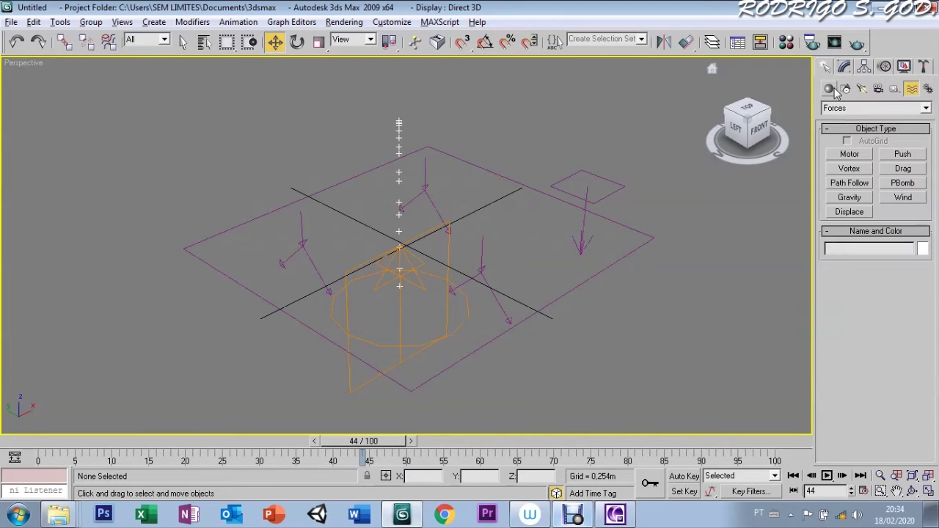
pyautogui.click(828, 89)
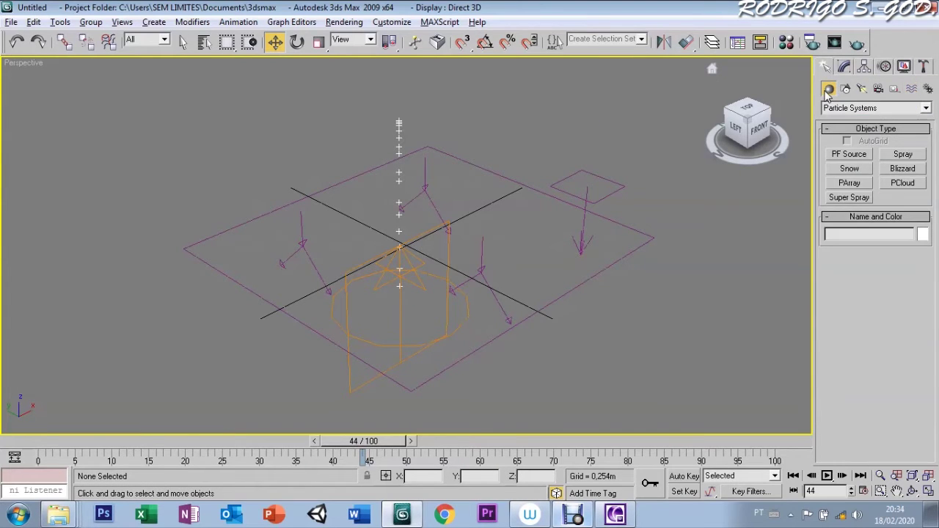
pyautogui.click(835, 110)
pyautogui.click(839, 121)
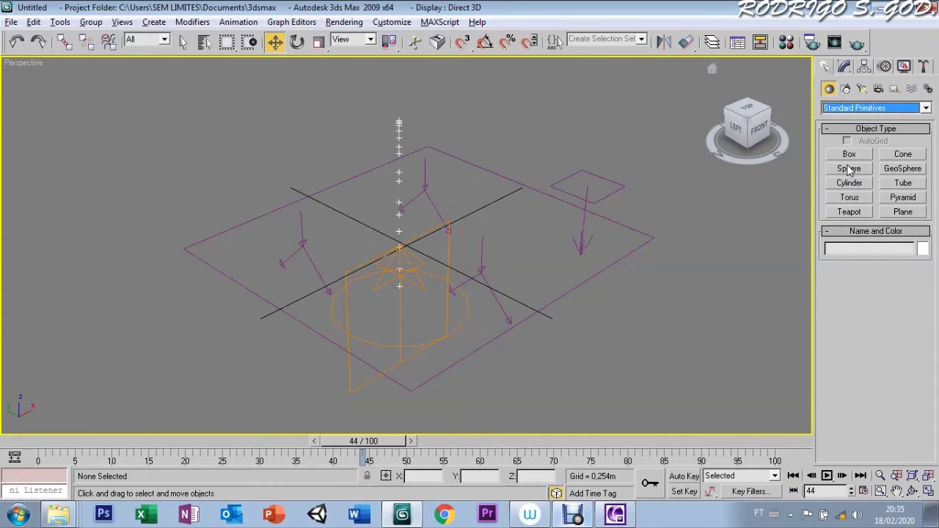
pyautogui.click(849, 169)
pyautogui.click(849, 155)
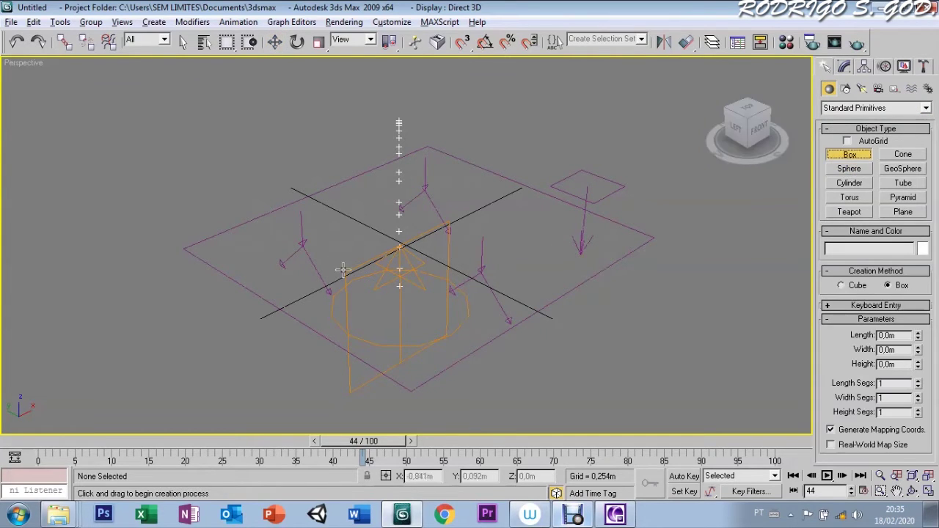
pyautogui.click(844, 170)
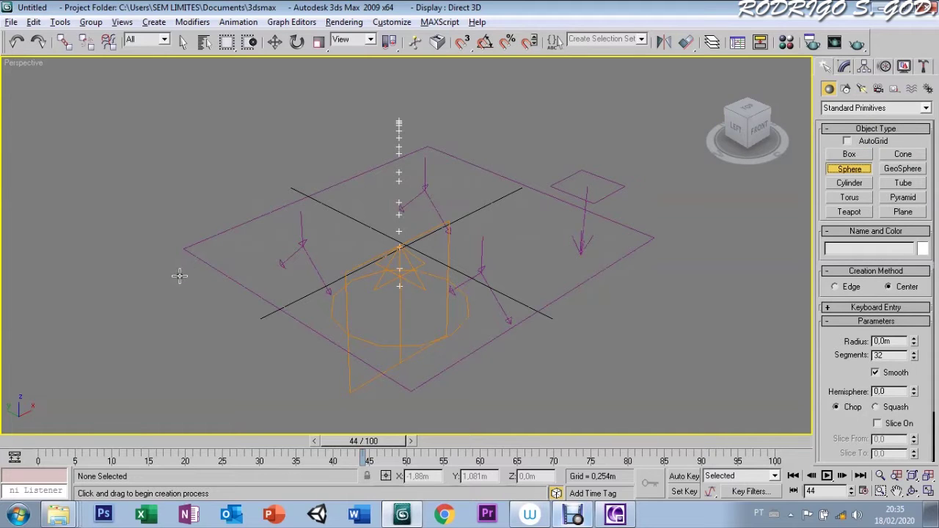
pyautogui.moveTo(180, 275); pyautogui.dragTo(192, 285)
# Select the SuperSpray emitter and show its modifier stack.
pyautogui.press('w')
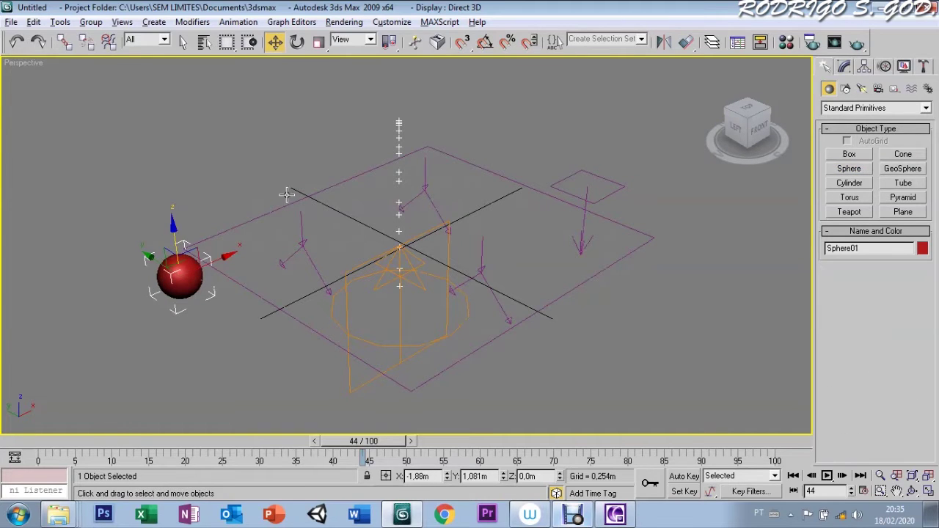
pyautogui.click(349, 390)
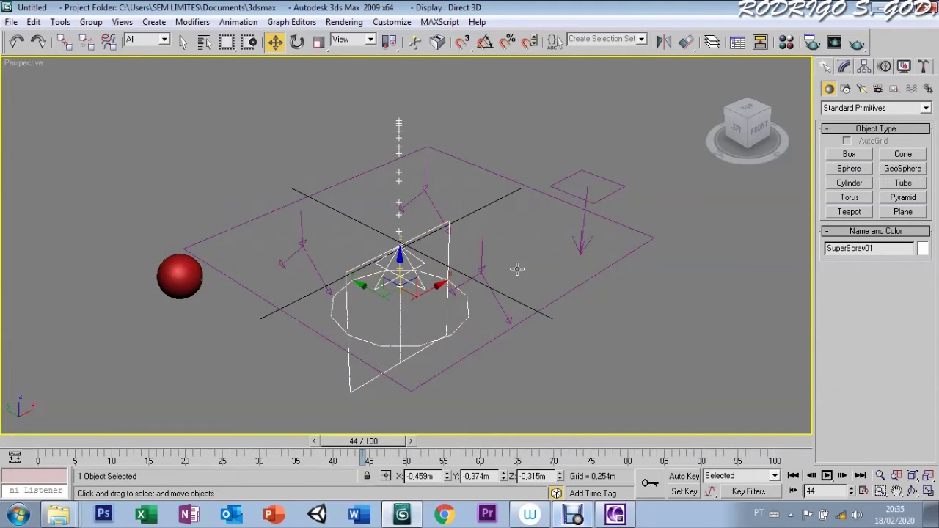
pyautogui.click(845, 66)
# Scroll SuperSpray01's parameters down to the Instancing Parameters rollout.
pyautogui.click(857, 266)
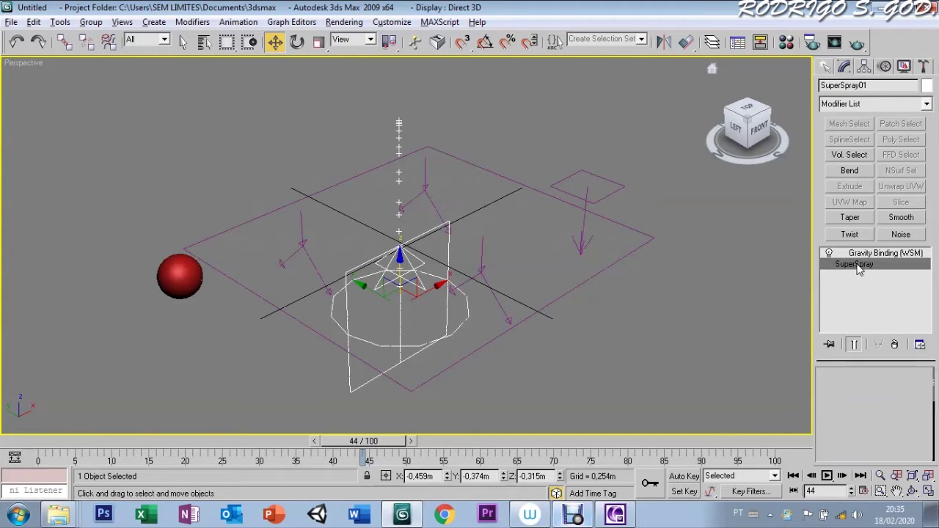
pyautogui.scroll(-1, 849, 416)
pyautogui.scroll(3, 844, 416)
pyautogui.scroll(-4, 836, 416)
pyautogui.moveTo(832, 415); pyautogui.dragTo(815, 331)
pyautogui.moveTo(830, 424)
pyautogui.mouseDown()
pyautogui.moveTo(813, 331)
pyautogui.moveTo(832, 440)
pyautogui.mouseUp()
pyautogui.scroll(1, 831, 433)
pyautogui.scroll(1, 832, 422)
pyautogui.scroll(1, 831, 411)
pyautogui.scroll(1, 831, 397)
pyautogui.scroll(1, 833, 396)
pyautogui.scroll(1, 832, 400)
pyautogui.scroll(1, 832, 404)
pyautogui.scroll(1, 831, 408)
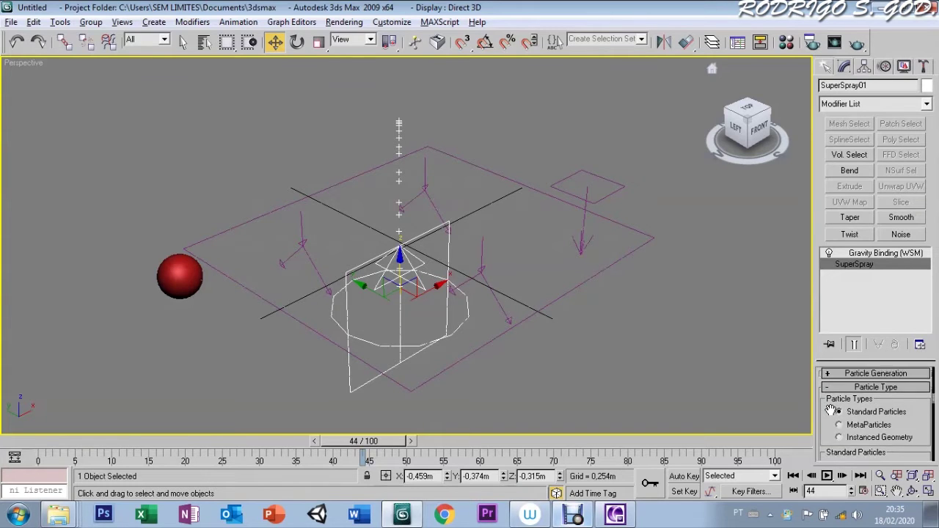
pyautogui.moveTo(832, 411); pyautogui.dragTo(834, 448)
pyautogui.scroll(2, 832, 392)
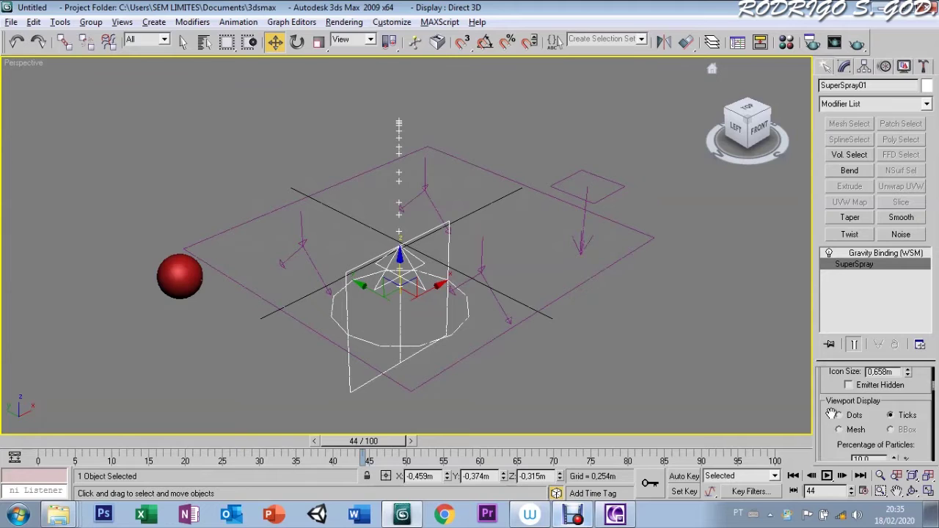
pyautogui.scroll(1, 830, 408)
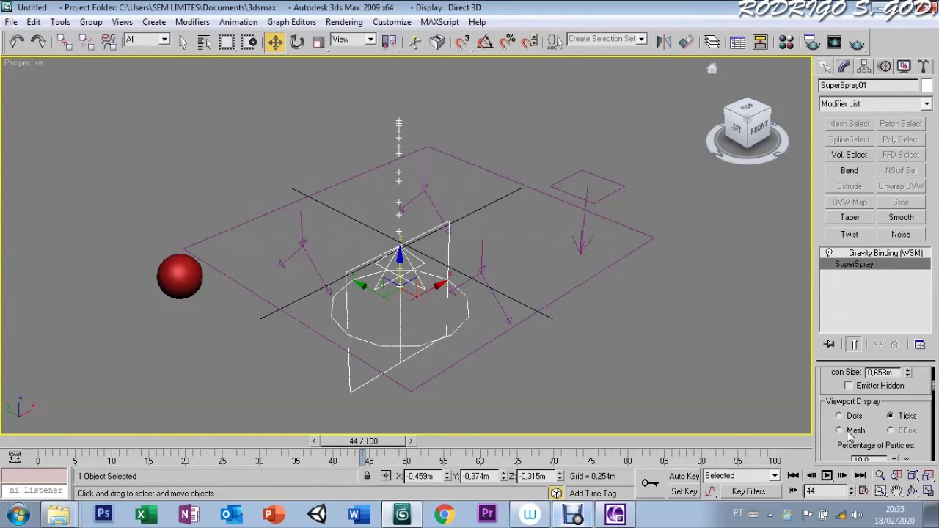
pyautogui.moveTo(836, 438); pyautogui.dragTo(833, 357)
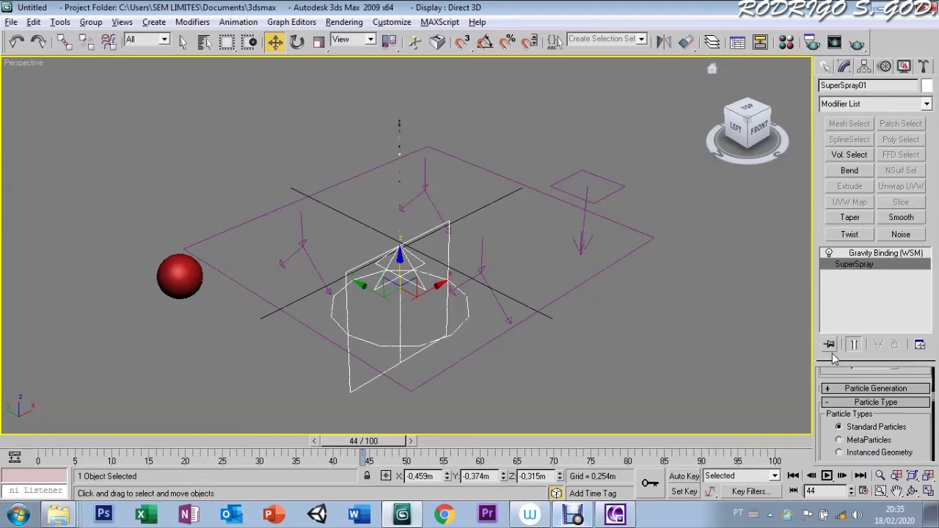
pyautogui.scroll(-2, 834, 430)
pyautogui.scroll(-1, 834, 414)
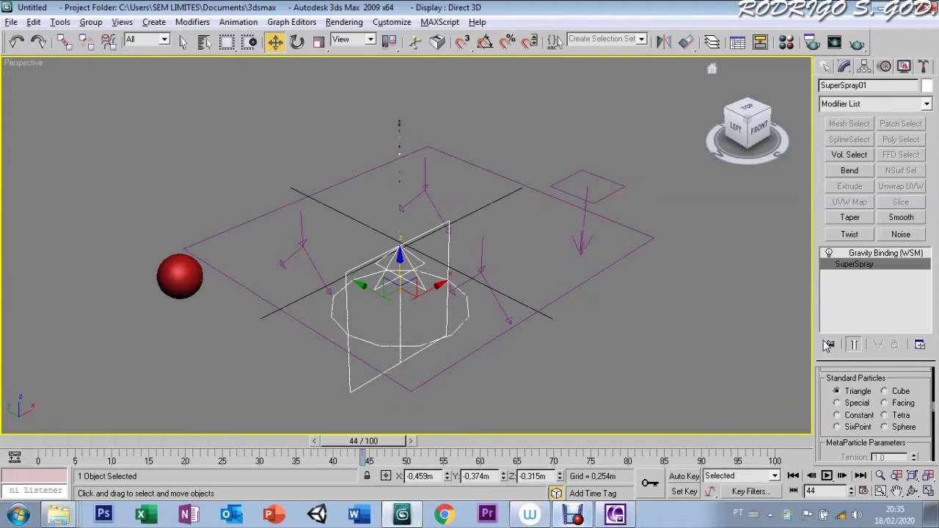
pyautogui.scroll(-1, 830, 418)
pyautogui.scroll(-1, 831, 421)
pyautogui.scroll(-2, 834, 423)
pyautogui.scroll(-1, 838, 427)
pyautogui.scroll(1, 837, 422)
pyautogui.scroll(-1, 834, 411)
pyautogui.scroll(1, 832, 400)
pyautogui.scroll(1, 829, 389)
pyautogui.scroll(2, 832, 400)
pyautogui.scroll(1, 833, 394)
pyautogui.scroll(1, 832, 402)
pyautogui.scroll(-1, 841, 426)
pyautogui.scroll(-1, 836, 429)
pyautogui.scroll(-1, 834, 433)
pyautogui.scroll(-1, 834, 433)
pyautogui.scroll(-2, 844, 435)
# Pick Sphere01 as the instanced particle object and scrub to preview the sphere stream.
pyautogui.click(856, 436)
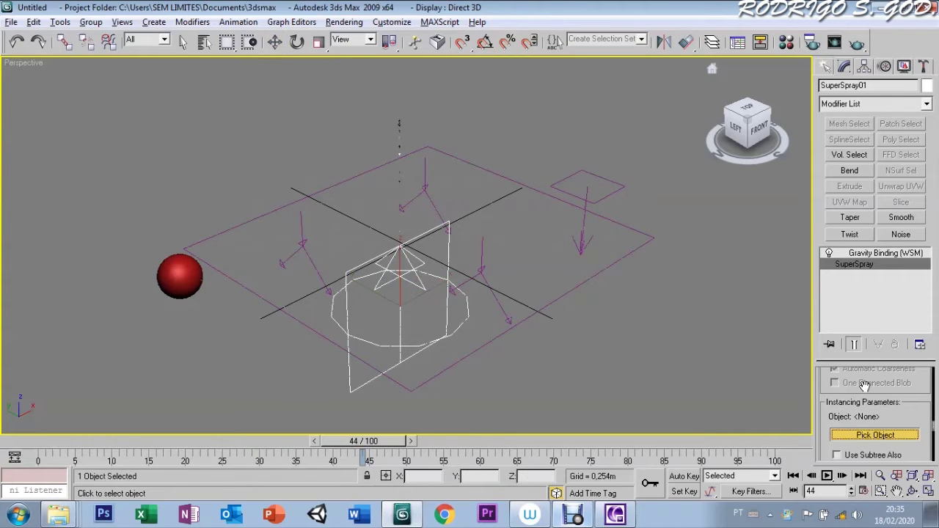
pyautogui.click(168, 269)
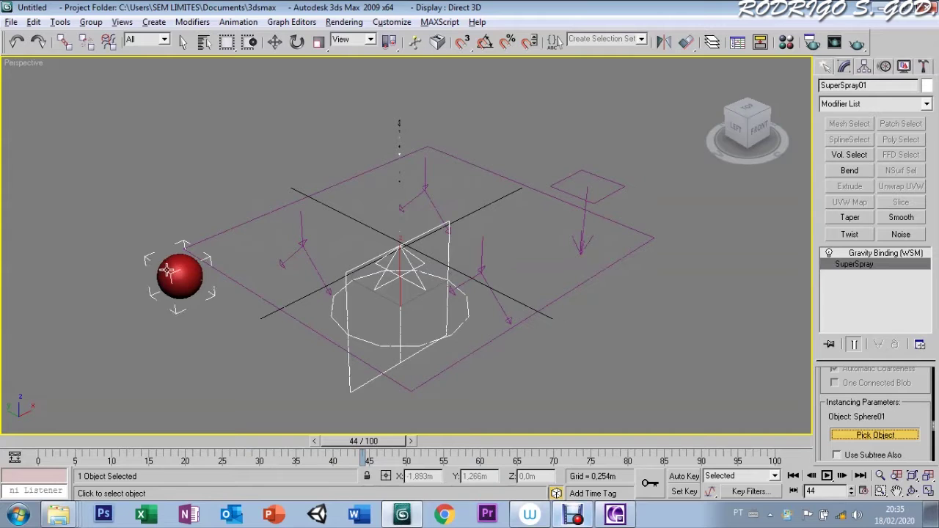
pyautogui.moveTo(383, 447); pyautogui.dragTo(464, 412)
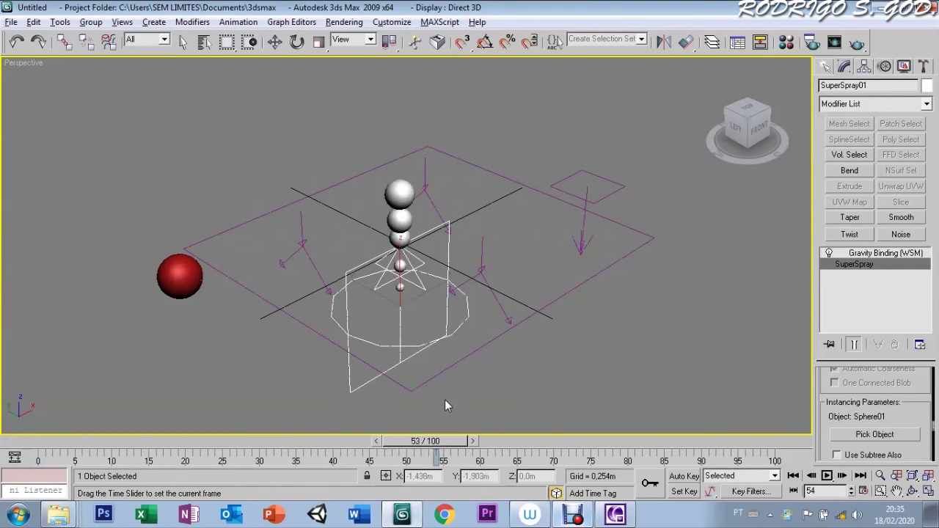
pyautogui.moveTo(463, 412)
pyautogui.mouseDown()
pyautogui.moveTo(481, 413)
pyautogui.moveTo(323, 329)
pyautogui.mouseUp()
pyautogui.press('w')
pyautogui.click(364, 301)
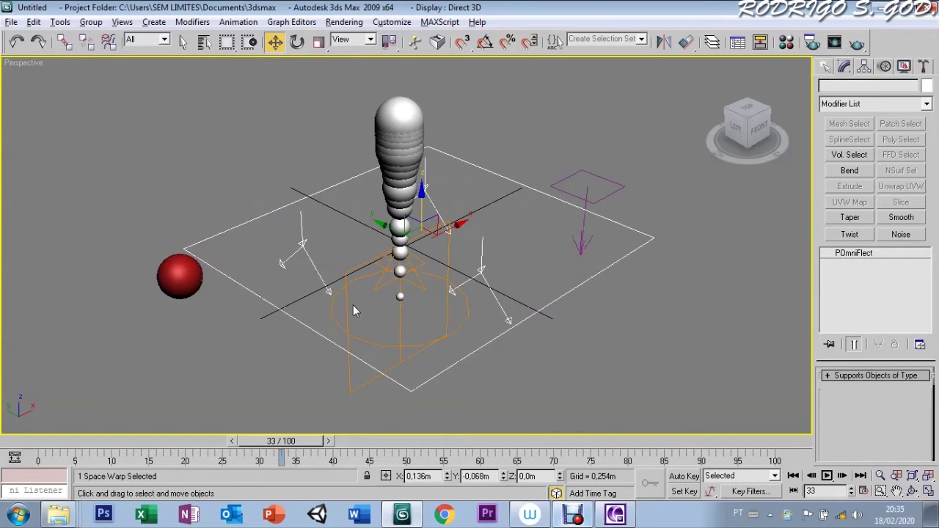
# Bind the SuperSpray emitter to the POmniFlect deflector plane.
pyautogui.click(344, 309)
pyautogui.click(109, 42)
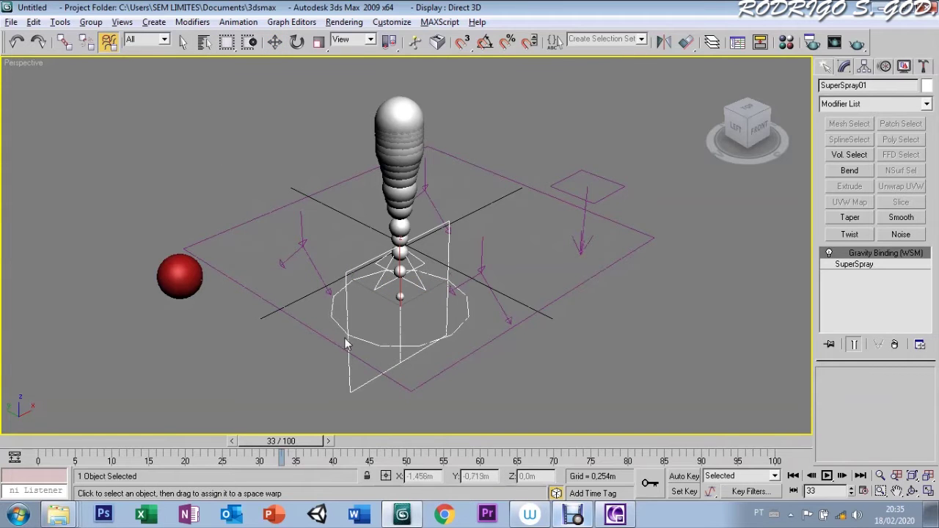
pyautogui.moveTo(345, 327); pyautogui.dragTo(303, 325)
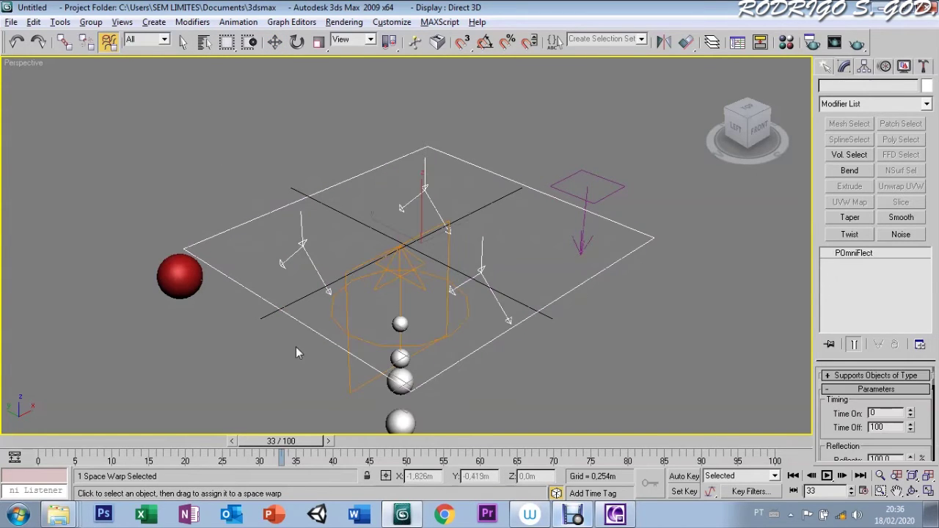
pyautogui.moveTo(282, 441)
pyautogui.mouseDown()
pyautogui.moveTo(345, 440)
pyautogui.moveTo(249, 441)
pyautogui.mouseUp()
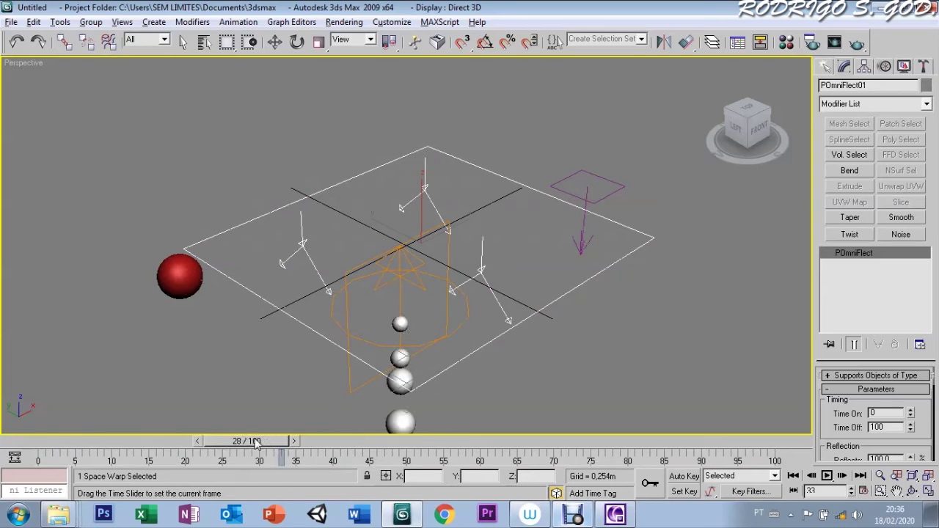
pyautogui.press('w')
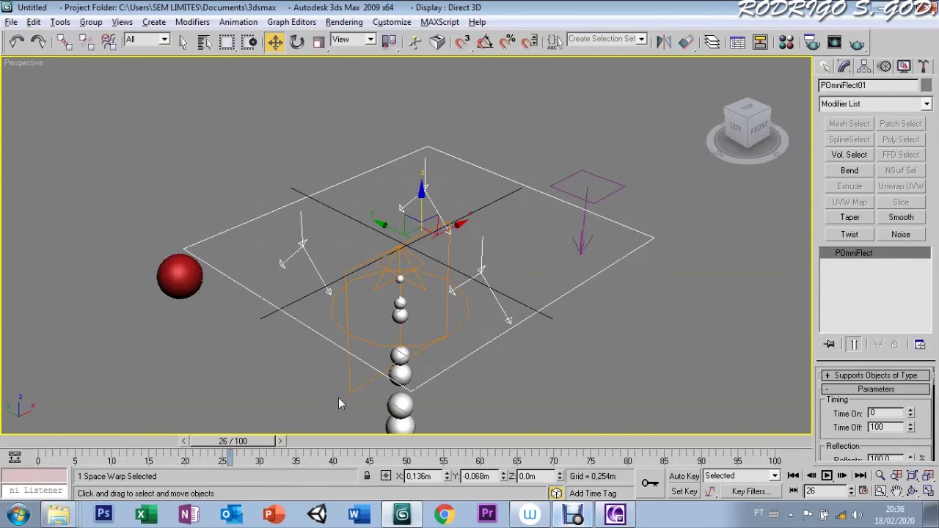
# Move the SuperSpray emitter up along Z above the deflector plane.
pyautogui.click(338, 397)
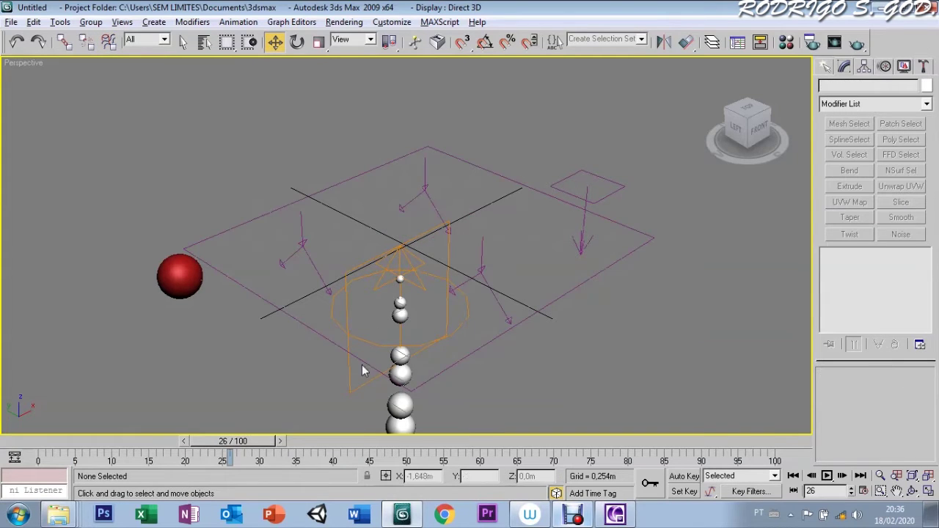
pyautogui.click(344, 288)
pyautogui.moveTo(398, 268); pyautogui.dragTo(398, 212)
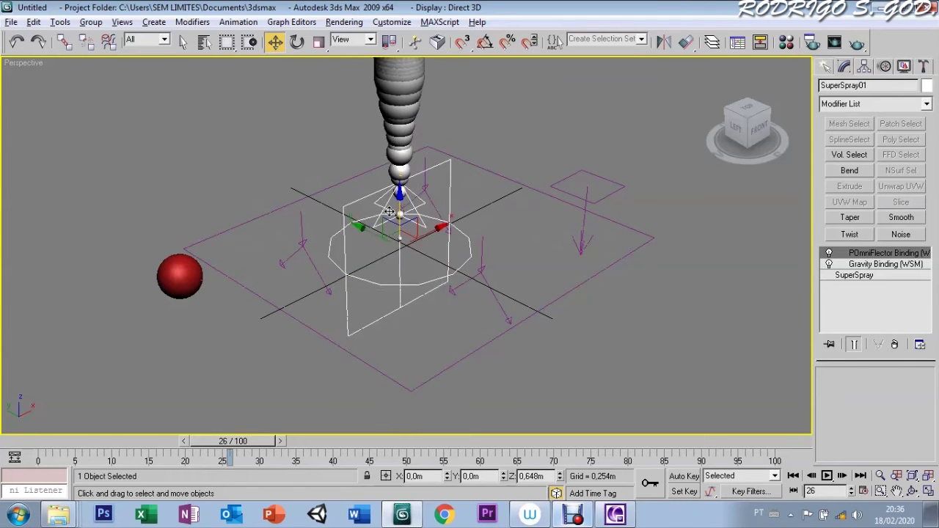
pyautogui.moveTo(259, 444)
pyautogui.mouseDown()
pyautogui.moveTo(225, 449)
pyautogui.moveTo(524, 441)
pyautogui.moveTo(187, 442)
pyautogui.moveTo(482, 444)
pyautogui.moveTo(447, 443)
pyautogui.mouseUp()
# Rotate the SuperSpray emitter about 11° around its Y axis and preview the tilted stream.
pyautogui.press('w')
pyautogui.press('e')
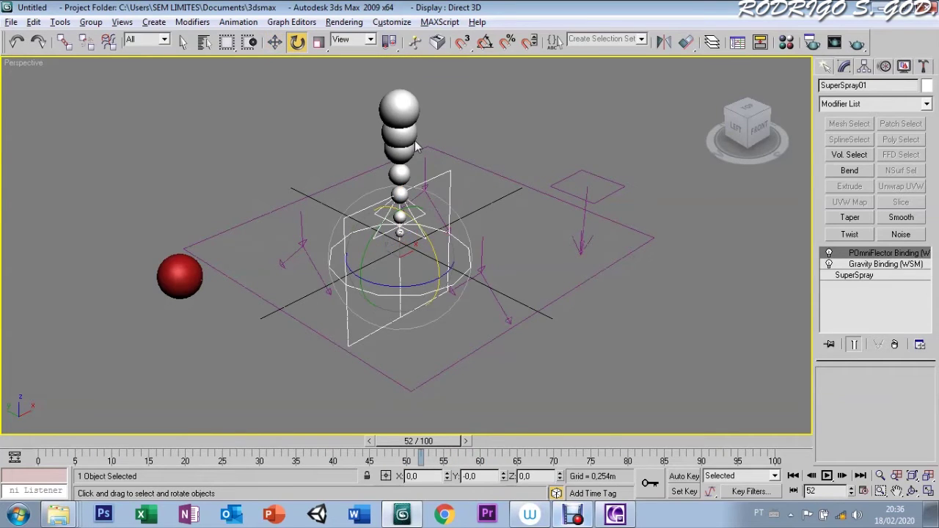
pyautogui.moveTo(367, 253); pyautogui.dragTo(378, 264)
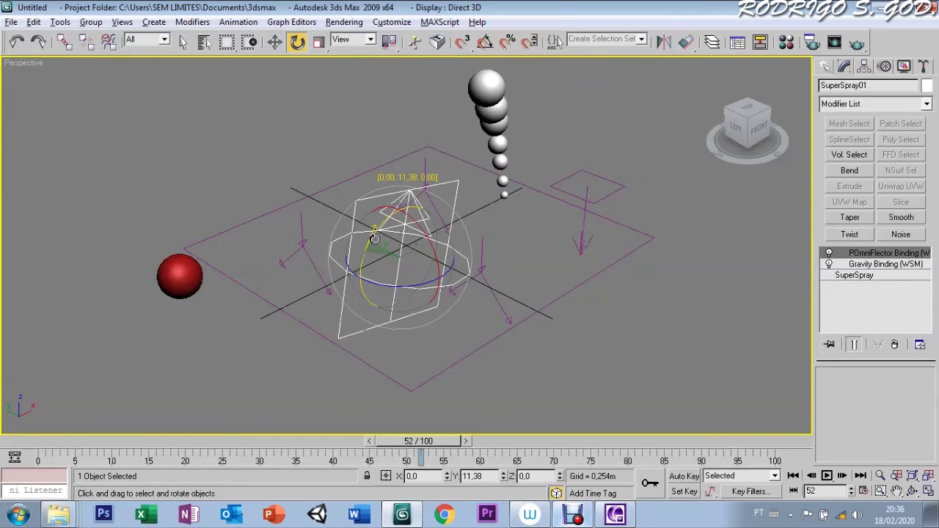
pyautogui.moveTo(81, 441)
pyautogui.mouseDown()
pyautogui.moveTo(444, 429)
pyautogui.moveTo(55, 441)
pyautogui.mouseUp()
pyautogui.press('e')
pyautogui.press('w')
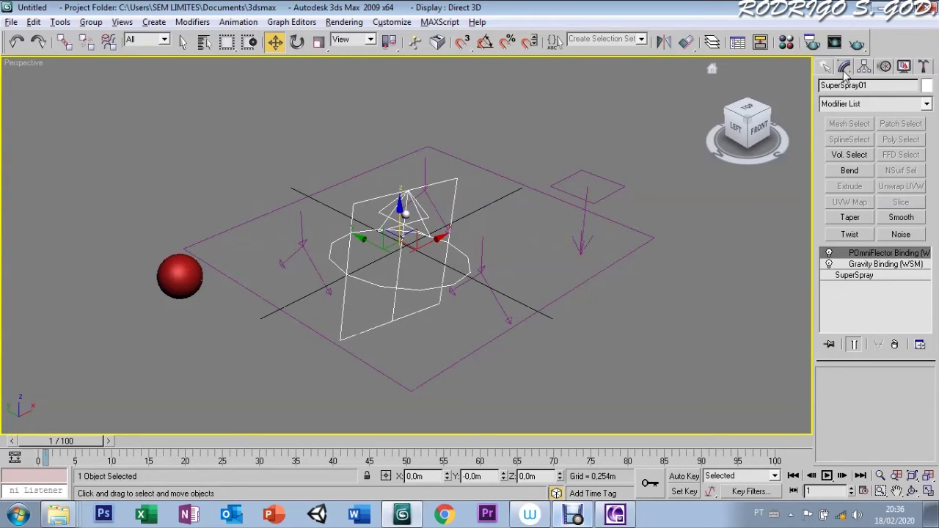
# Set SuperSpray01 to Instanced Geometry particles and expand its Particle Generation settings.
pyautogui.click(853, 275)
pyautogui.scroll(-3, 830, 385)
pyautogui.scroll(-3, 830, 385)
pyautogui.scroll(2, 829, 386)
pyautogui.scroll(3, 835, 387)
pyautogui.click(838, 385)
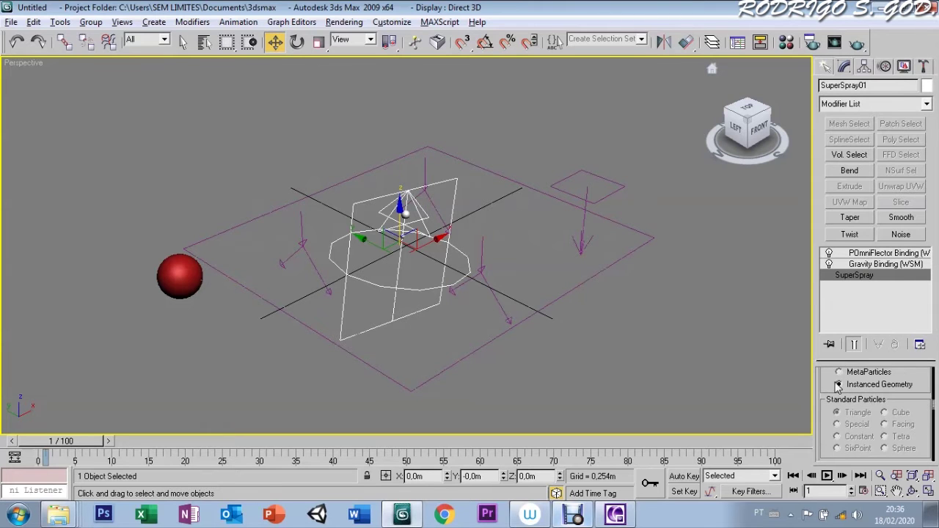
pyautogui.scroll(2, 834, 396)
pyautogui.scroll(2, 833, 396)
pyautogui.scroll(2, 833, 411)
pyautogui.scroll(2, 831, 428)
pyautogui.scroll(1, 832, 428)
pyautogui.scroll(2, 832, 424)
pyautogui.scroll(-1, 833, 418)
pyautogui.scroll(-1, 832, 419)
pyautogui.scroll(-1, 833, 411)
pyautogui.scroll(-2, 835, 400)
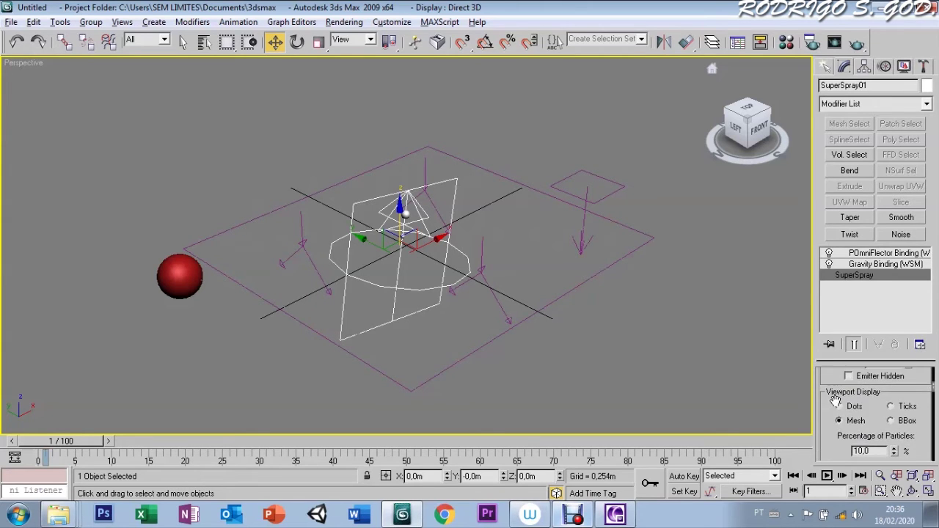
pyautogui.scroll(-2, 833, 433)
pyautogui.click(830, 413)
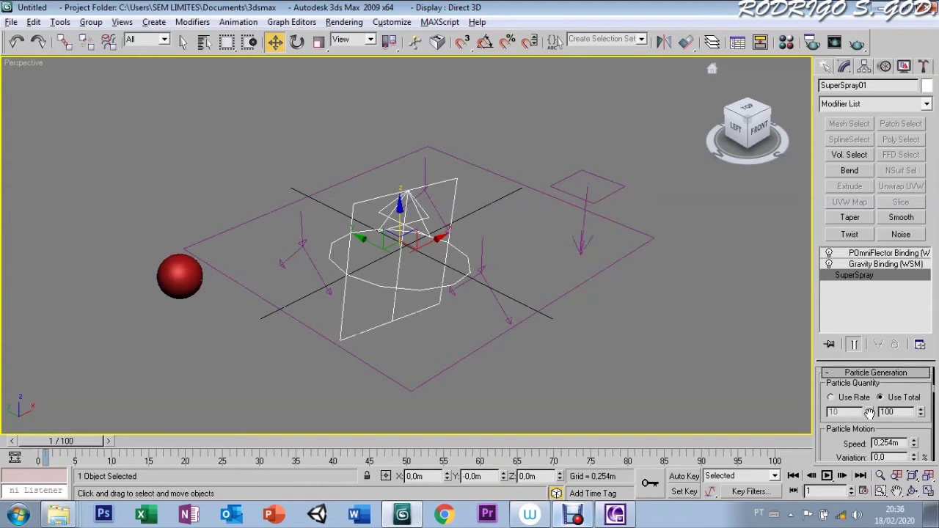
pyautogui.click(804, 362)
pyautogui.moveTo(79, 440); pyautogui.dragTo(572, 440)
pyautogui.press('w')
# Set SuperSpray01's Emit Stop to 100 and scrub the timeline to preview.
pyautogui.click(439, 265)
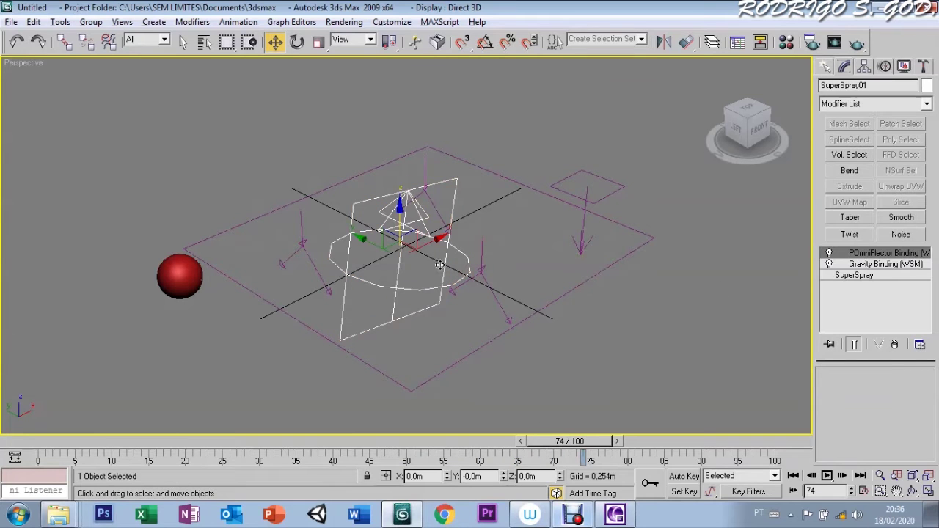
pyautogui.click(877, 276)
pyautogui.moveTo(843, 438); pyautogui.dragTo(843, 368)
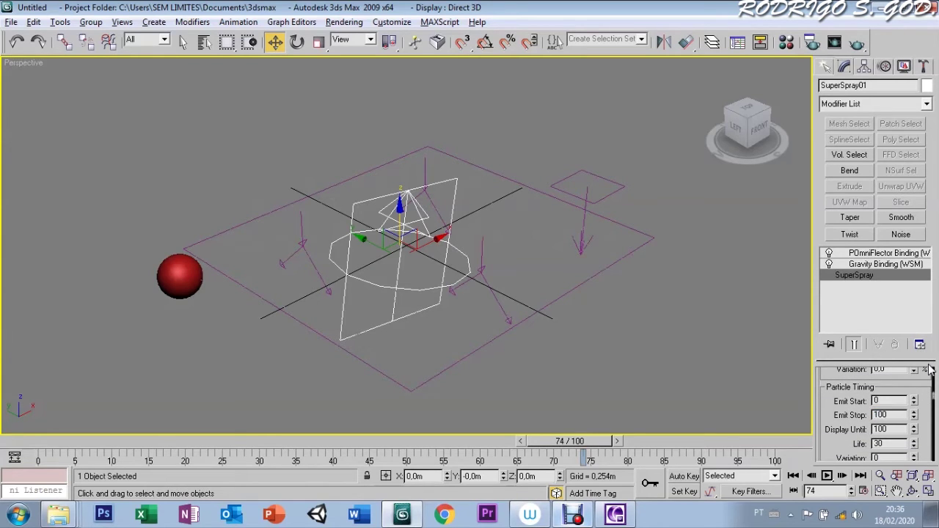
pyautogui.press('Tab')
pyautogui.moveTo(559, 441); pyautogui.dragTo(717, 454)
pyautogui.press('w')
# Set the particle Life to 100 frames and step through the animation to preview.
pyautogui.moveTo(844, 443); pyautogui.dragTo(863, 411)
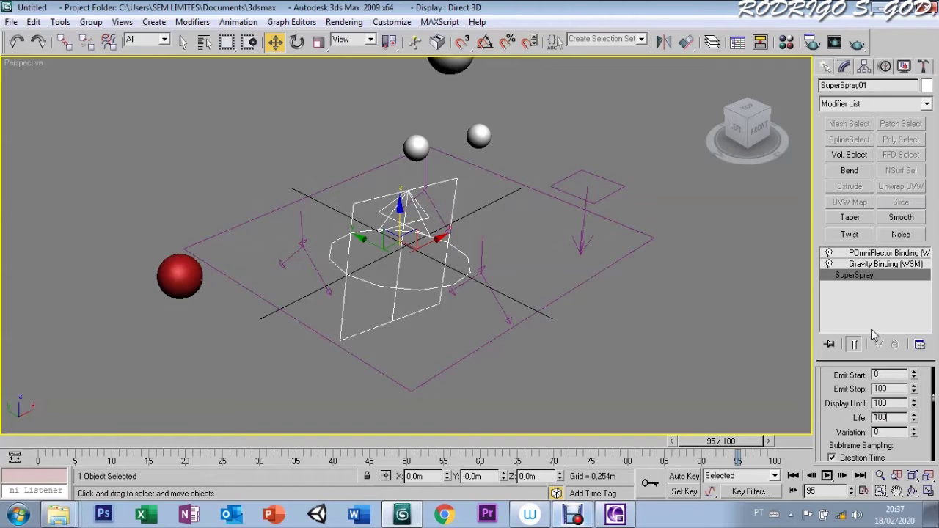
pyautogui.press('Return')
pyautogui.moveTo(103, 464)
pyautogui.mouseDown()
pyautogui.moveTo(698, 410)
pyautogui.moveTo(769, 417)
pyautogui.moveTo(488, 440)
pyautogui.moveTo(230, 444)
pyautogui.moveTo(540, 461)
pyautogui.moveTo(482, 447)
pyautogui.moveTo(88, 446)
pyautogui.moveTo(321, 485)
pyautogui.moveTo(652, 475)
pyautogui.moveTo(503, 448)
pyautogui.moveTo(70, 448)
pyautogui.mouseUp()
pyautogui.press('w')
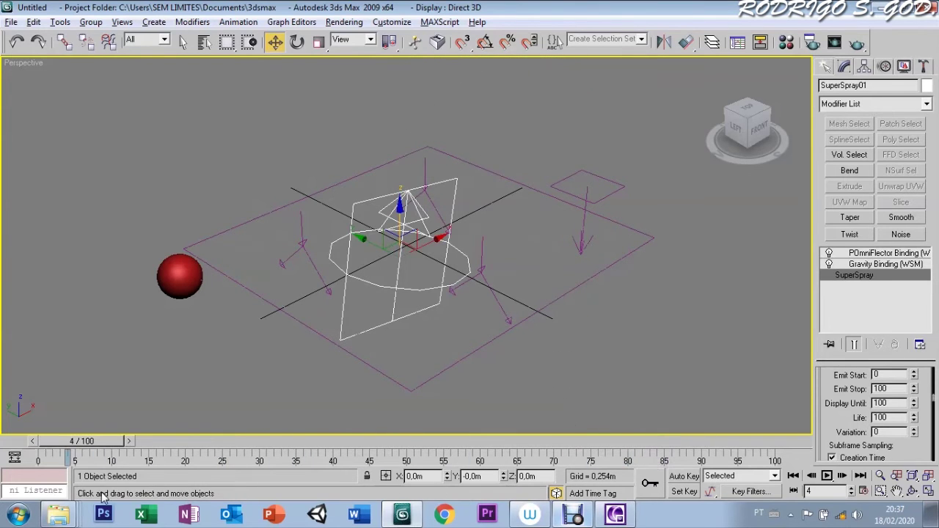
pyautogui.click(827, 476)
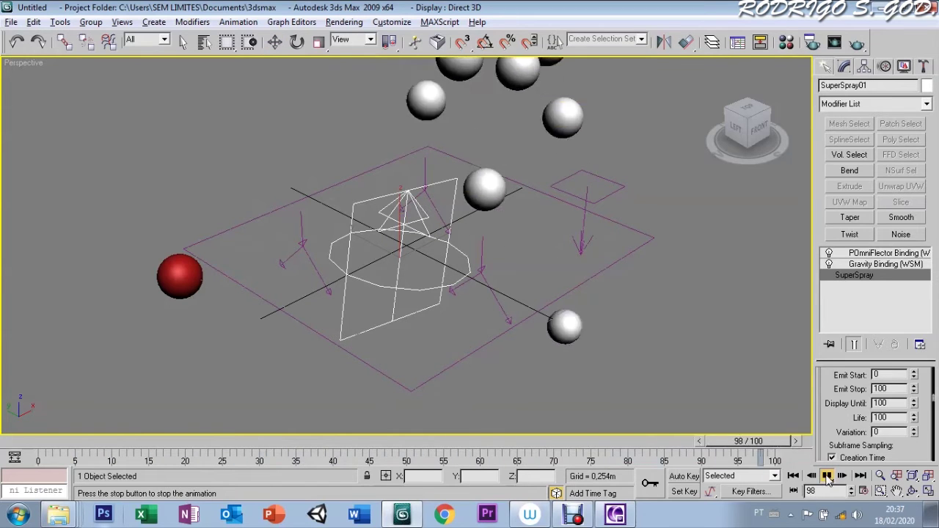
pyautogui.click(826, 477)
pyautogui.scroll(2, 840, 409)
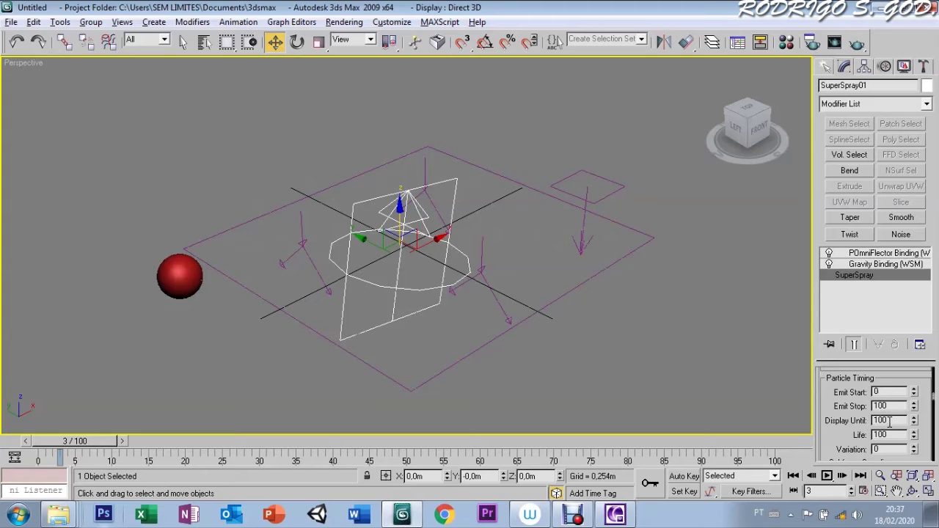
pyautogui.scroll(2, 840, 419)
pyautogui.scroll(3, 838, 417)
pyautogui.scroll(3, 836, 415)
pyautogui.scroll(3, 835, 414)
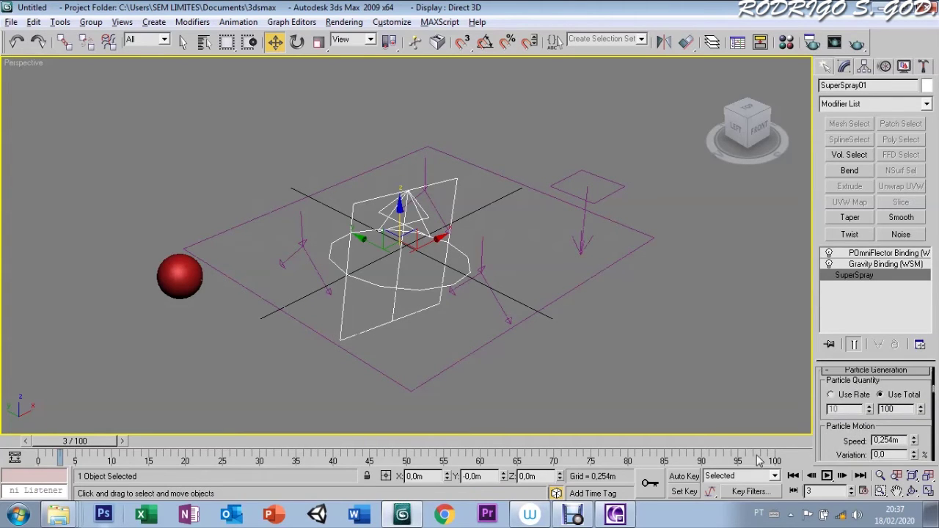
pyautogui.moveTo(763, 449); pyautogui.dragTo(352, 503)
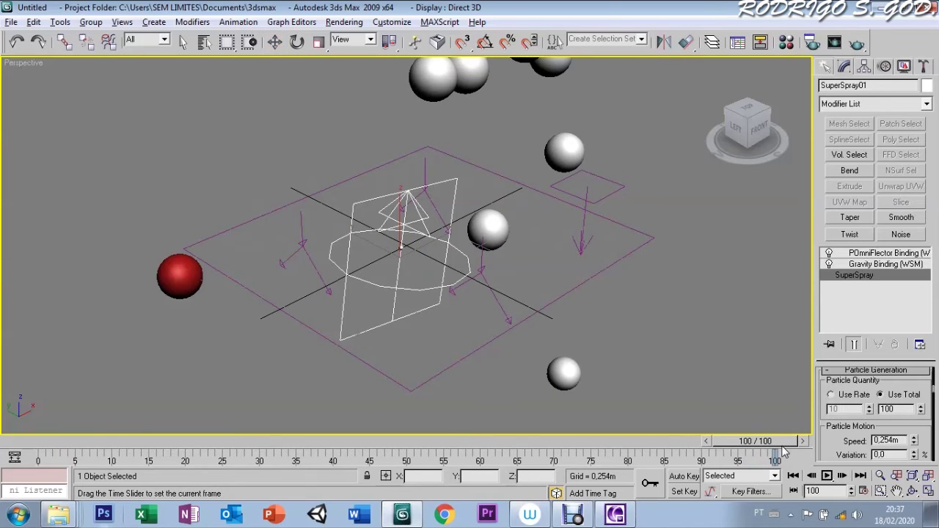
pyautogui.moveTo(351, 503); pyautogui.dragTo(778, 503)
pyautogui.press('w')
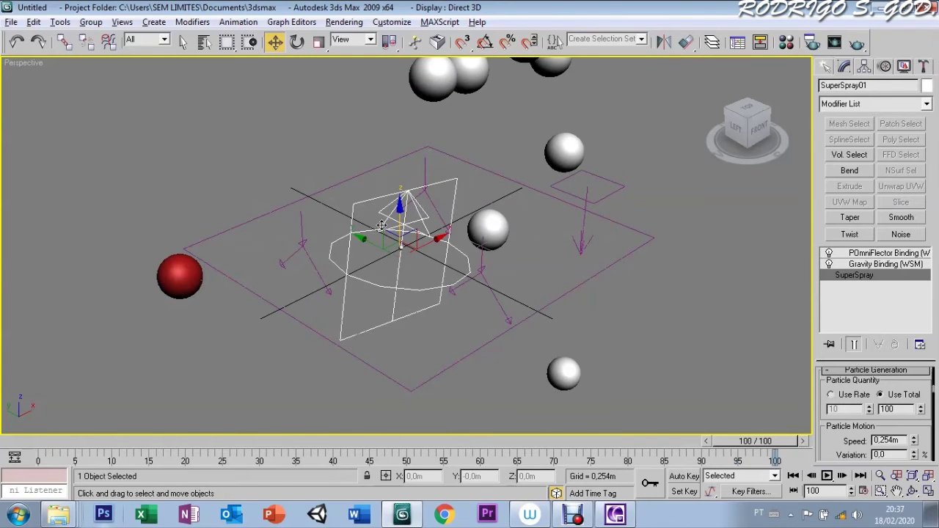
pyautogui.click(378, 211)
pyautogui.click(394, 178)
pyautogui.press('e')
pyautogui.click(447, 129)
pyautogui.click(385, 220)
# Tilt the emitter slightly, then uniformly scale the POmniFlect plane far beyond the view.
pyautogui.moveTo(388, 214)
pyautogui.mouseDown()
pyautogui.moveTo(382, 226)
pyautogui.moveTo(368, 204)
pyautogui.mouseUp()
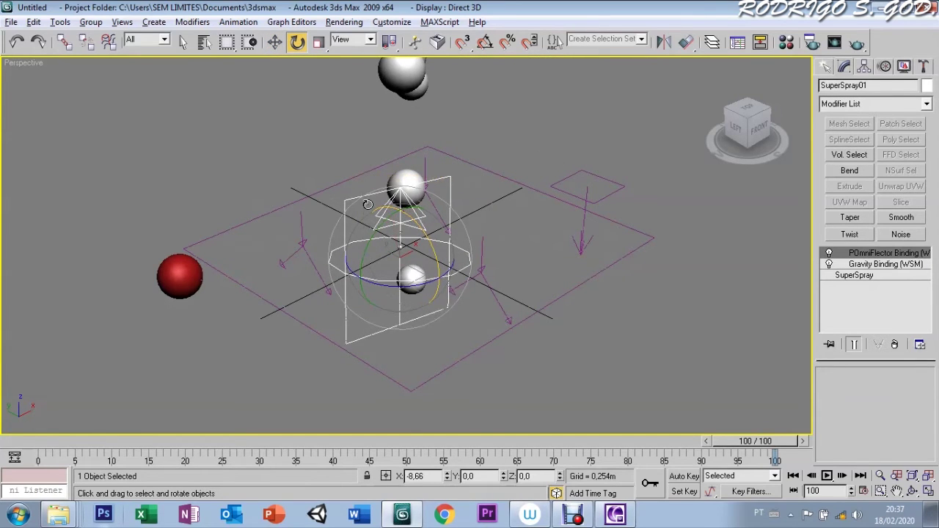
pyautogui.click(469, 128)
pyautogui.press('w')
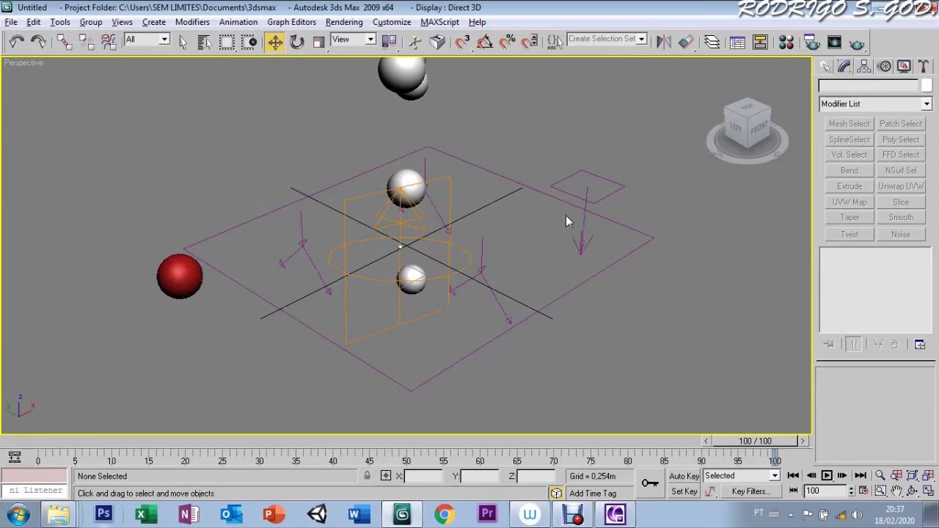
pyautogui.click(467, 161)
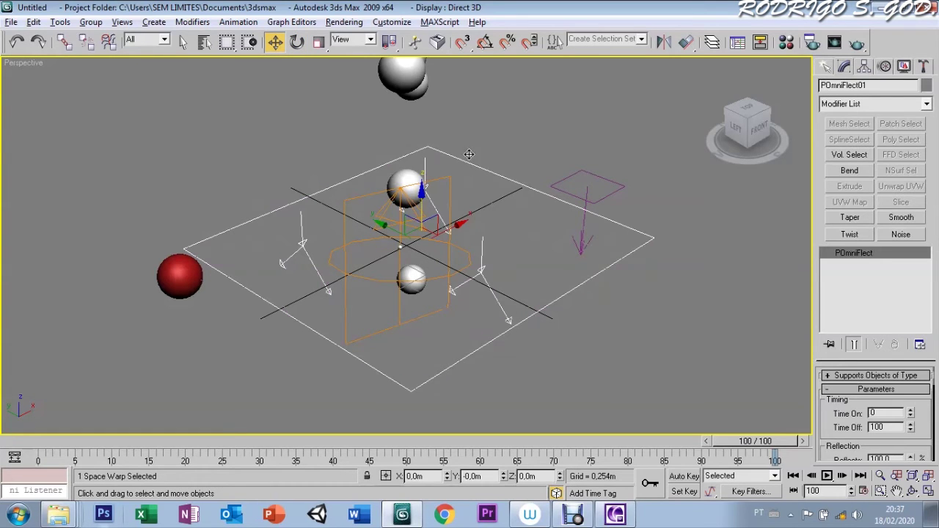
pyautogui.press('r')
pyautogui.moveTo(431, 234); pyautogui.dragTo(505, 85)
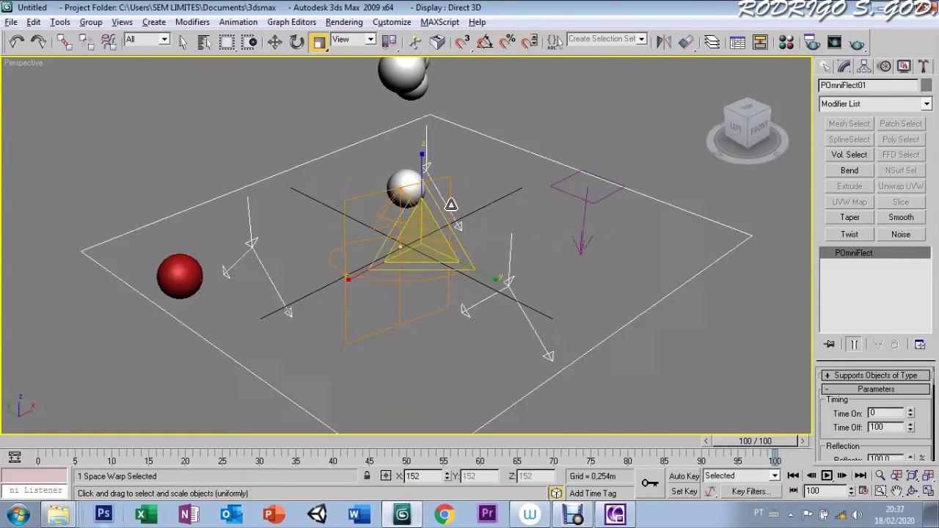
pyautogui.press('w')
# Rewind to frame 2, zoom to frame the whole deflector, and play the animation.
pyautogui.moveTo(756, 441); pyautogui.dragTo(55, 441)
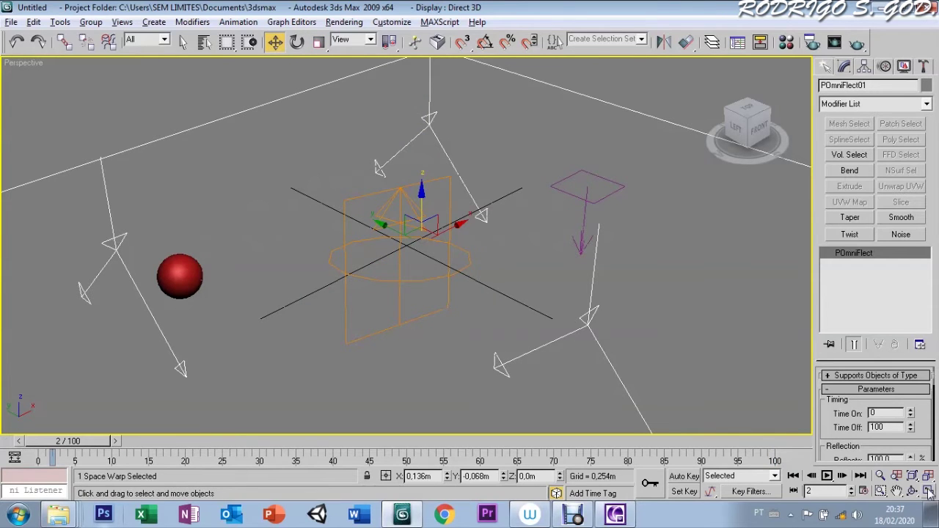
pyautogui.press('z')
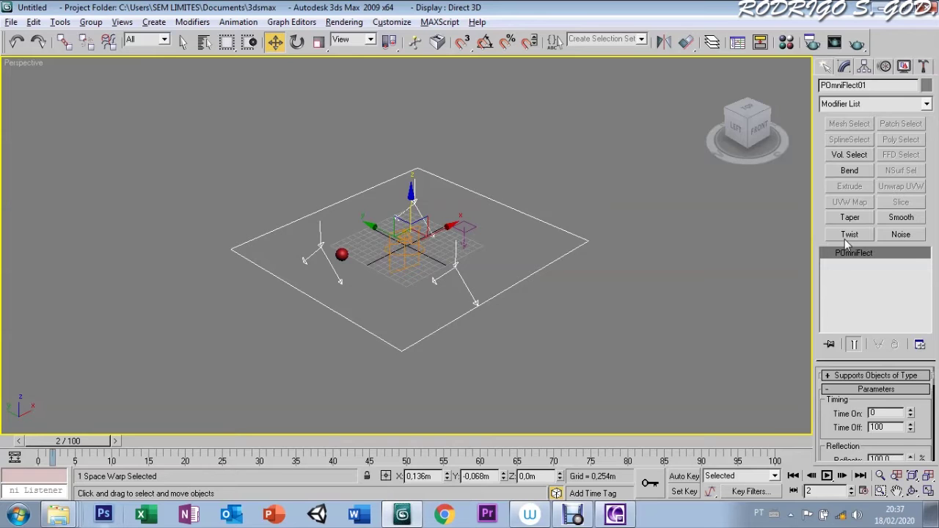
pyautogui.click(827, 477)
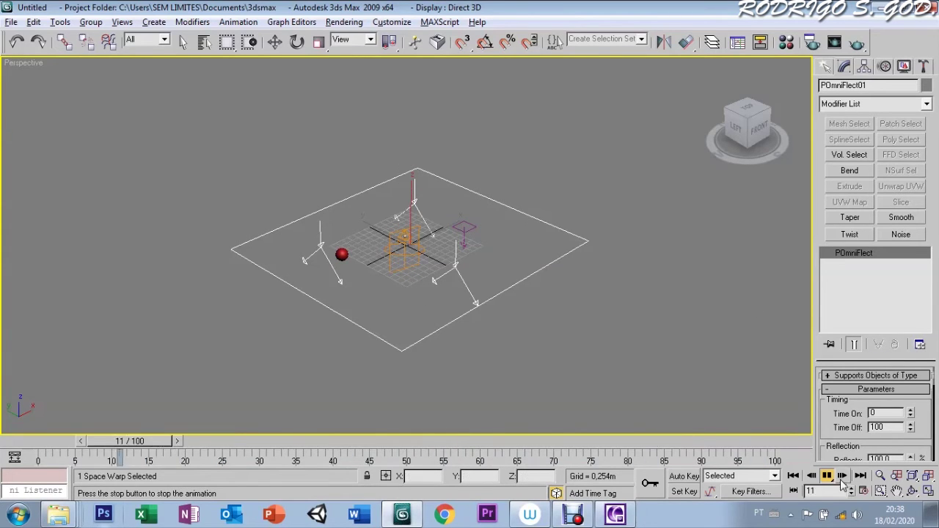
# Stop playback and nudge the POmniFlect deflector slightly down and left.
pyautogui.press('w')
pyautogui.click(388, 250)
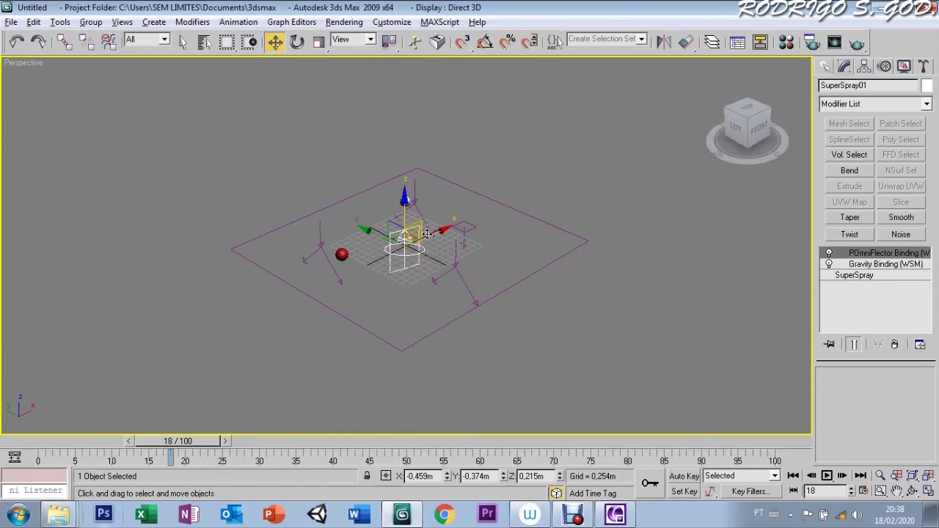
pyautogui.click(408, 204)
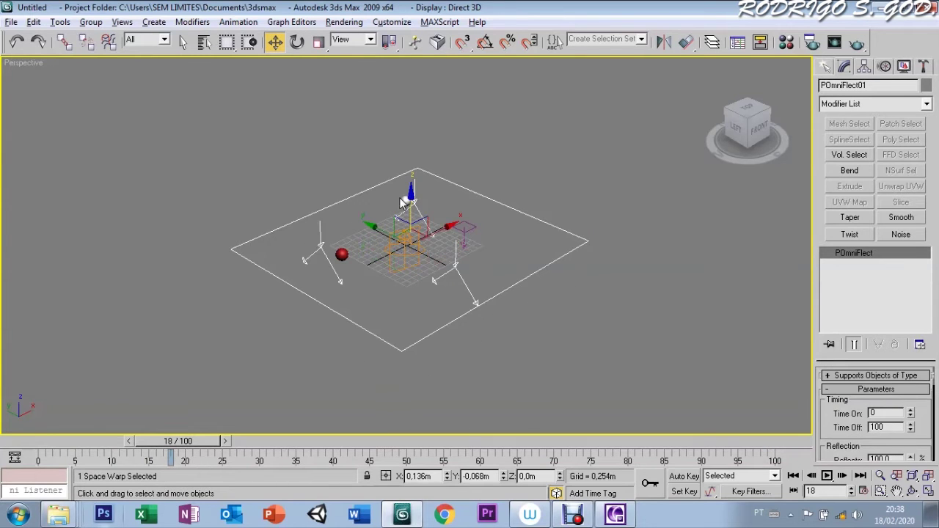
pyautogui.moveTo(444, 230); pyautogui.dragTo(434, 236)
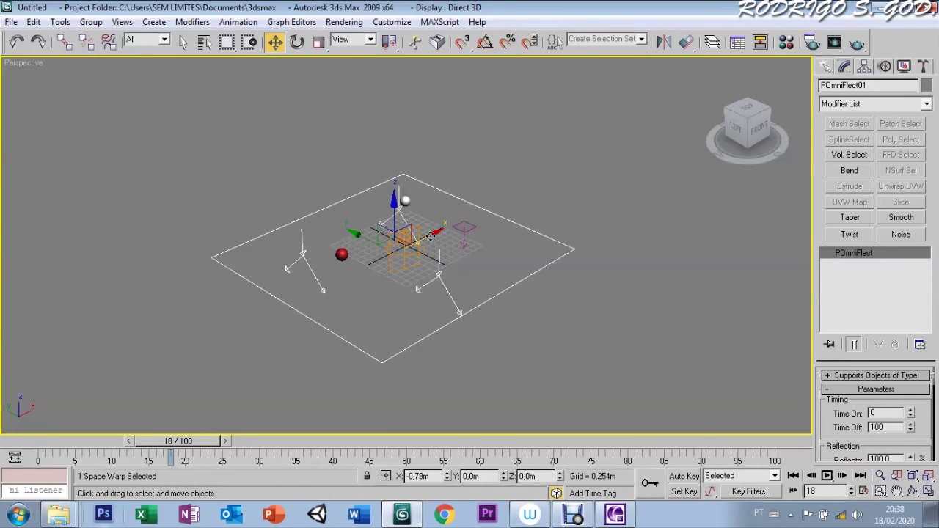
# Move the SuperSpray emitter left and rotate it so it sprays sideways across the plane.
pyautogui.click(388, 251)
pyautogui.moveTo(437, 230); pyautogui.dragTo(381, 261)
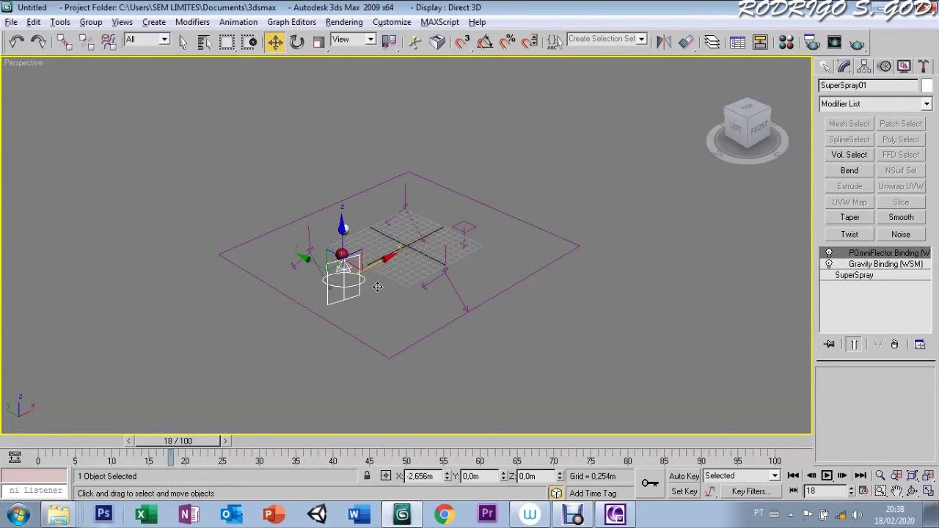
pyautogui.press('e')
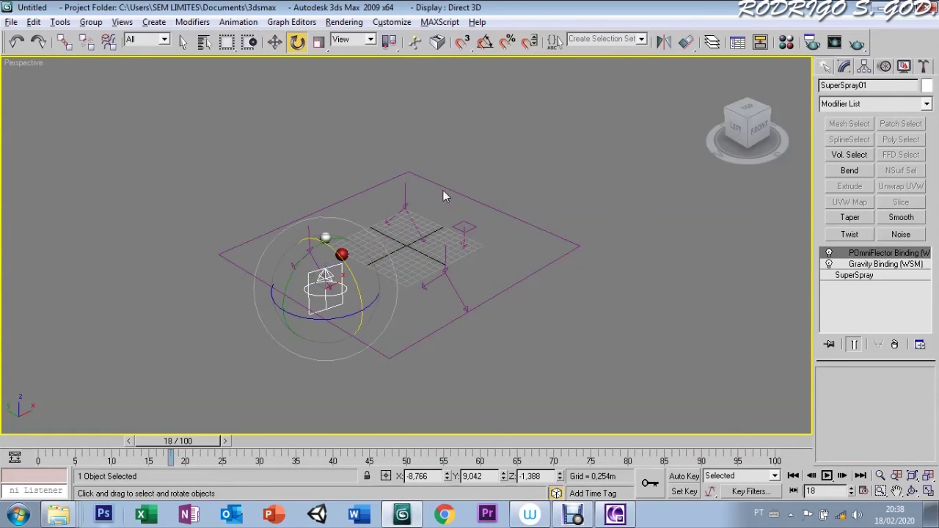
pyautogui.moveTo(288, 300)
pyautogui.mouseDown()
pyautogui.moveTo(277, 259)
pyautogui.moveTo(279, 294)
pyautogui.mouseUp()
pyautogui.moveTo(323, 317); pyautogui.dragTo(287, 403)
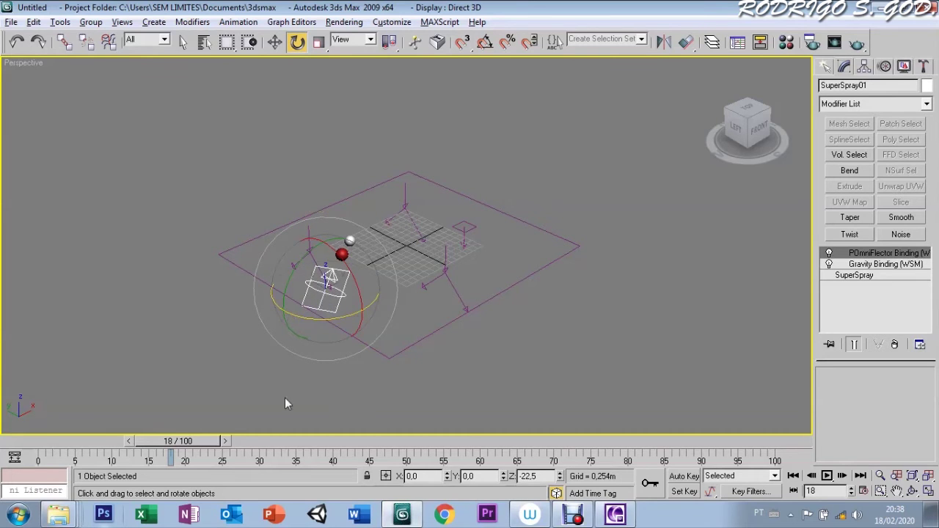
# Rewind to frame 0, play to check the spray, and stop at frame 43.
pyautogui.moveTo(190, 441)
pyautogui.mouseDown()
pyautogui.moveTo(77, 441)
pyautogui.moveTo(230, 442)
pyautogui.moveTo(62, 449)
pyautogui.mouseUp()
pyautogui.click(827, 477)
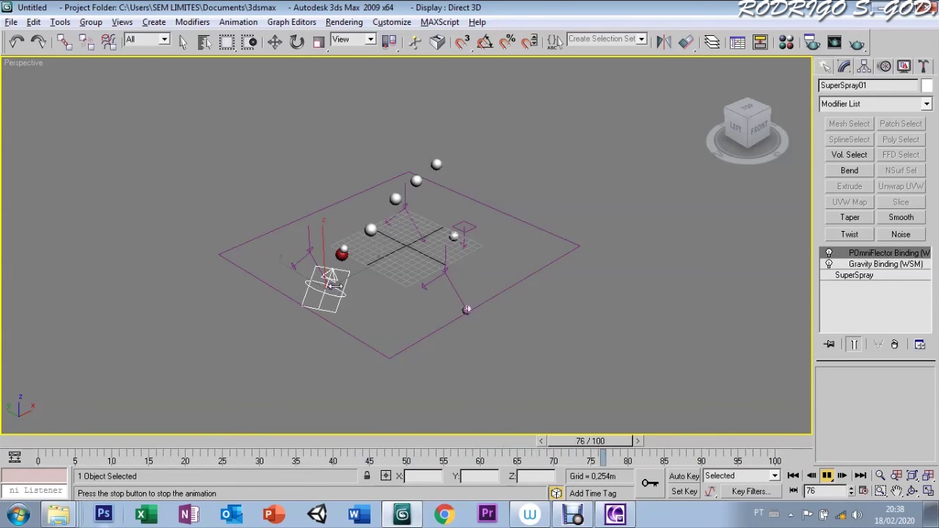
pyautogui.click(827, 475)
pyautogui.press('e')
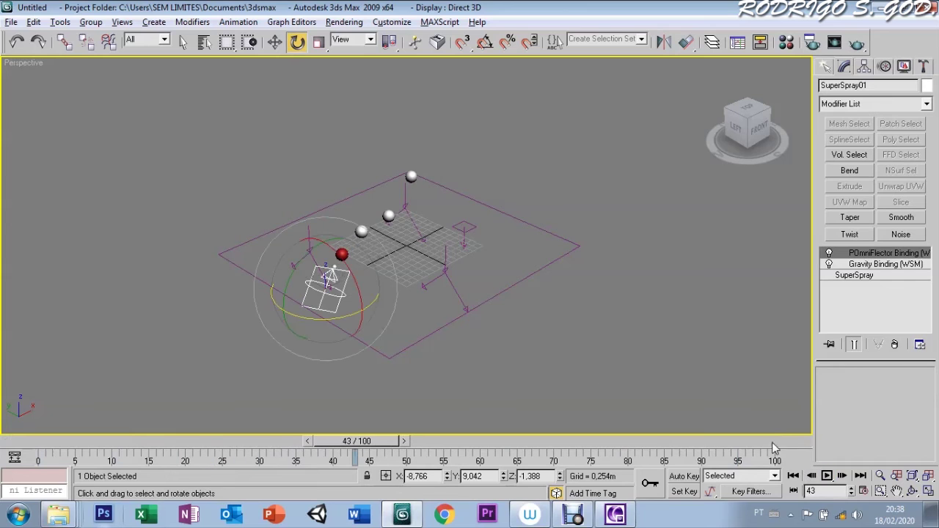
pyautogui.click(382, 357)
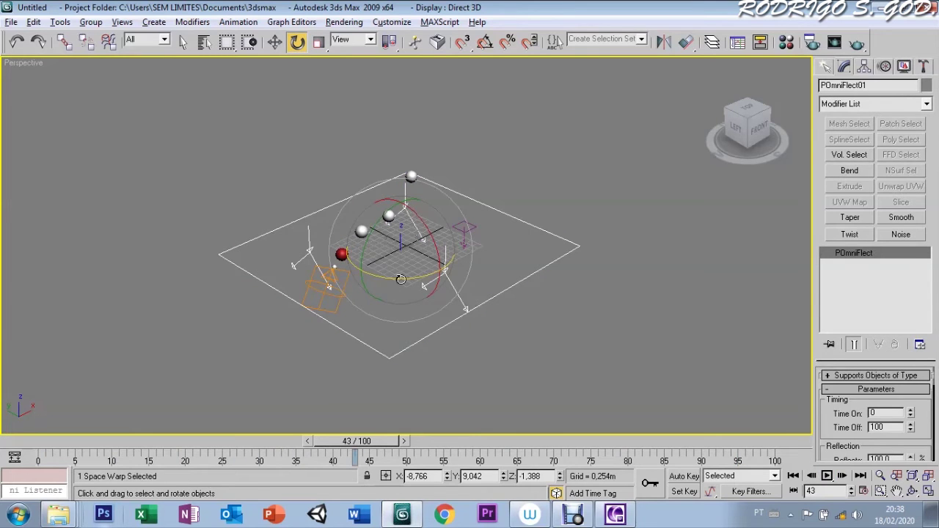
# Scale the POmniFlect deflector up until it fills most of the view.
pyautogui.press('r')
pyautogui.moveTo(388, 247); pyautogui.dragTo(474, 115)
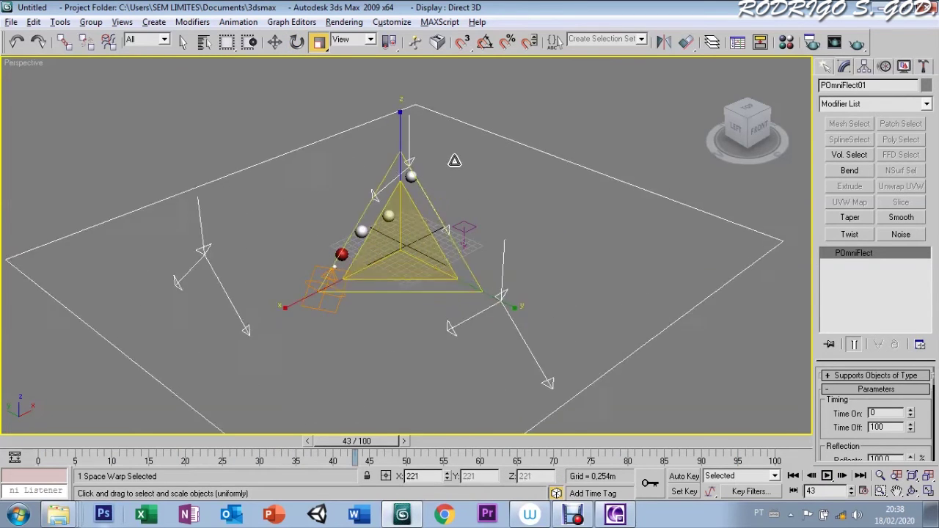
pyautogui.press('w')
pyautogui.click(561, 210)
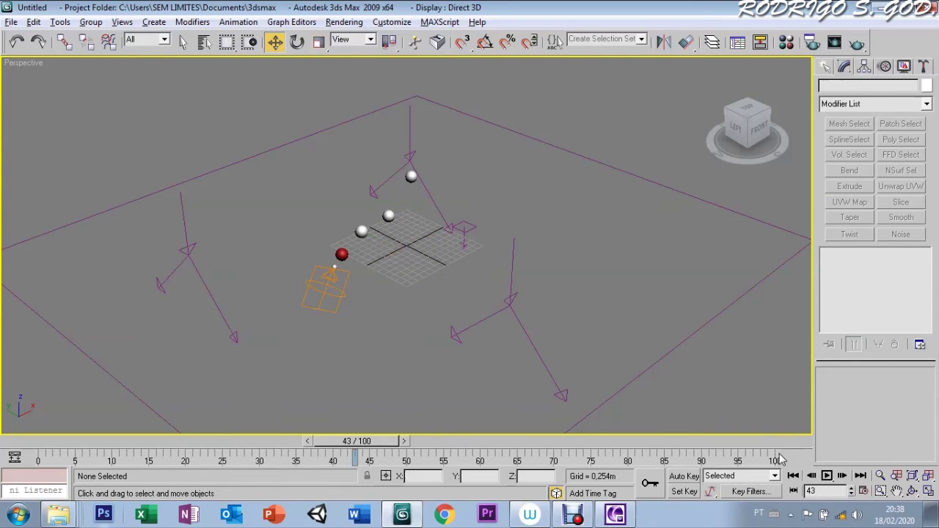
# Set the animation End Time to 300 frames in Time Configuration.
pyautogui.click(862, 491)
pyautogui.moveTo(435, 278); pyautogui.dragTo(405, 279)
pyautogui.write('300')
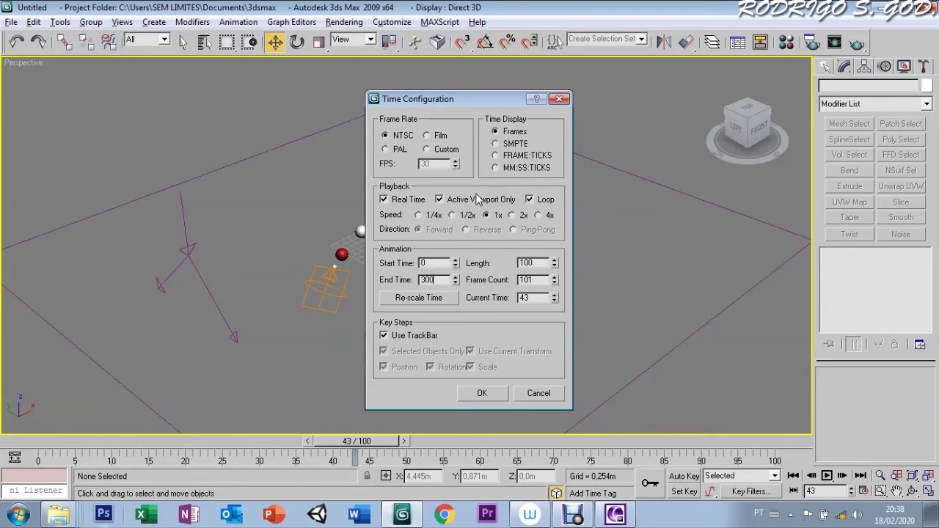
pyautogui.click(474, 393)
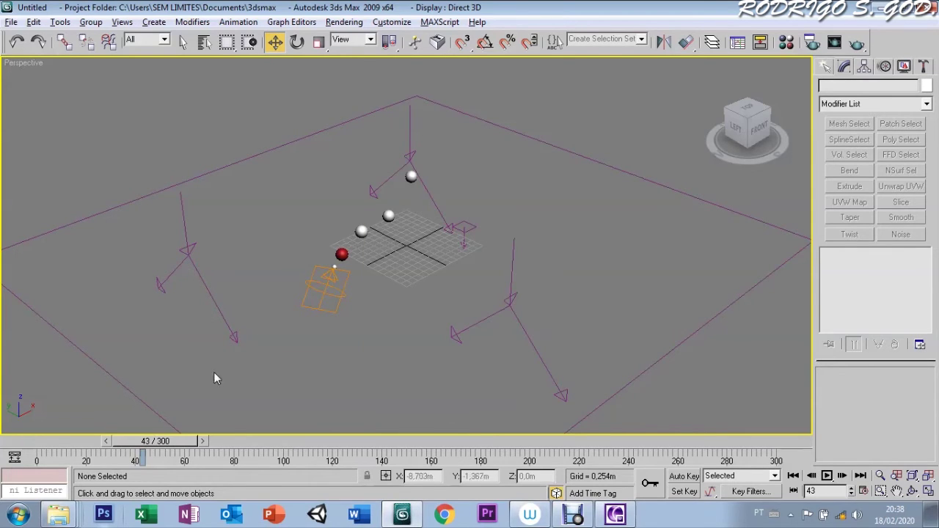
# Reselect SuperSpray01 and bring up its particle parameters in the modifier stack.
pyautogui.click(325, 274)
pyautogui.click(792, 198)
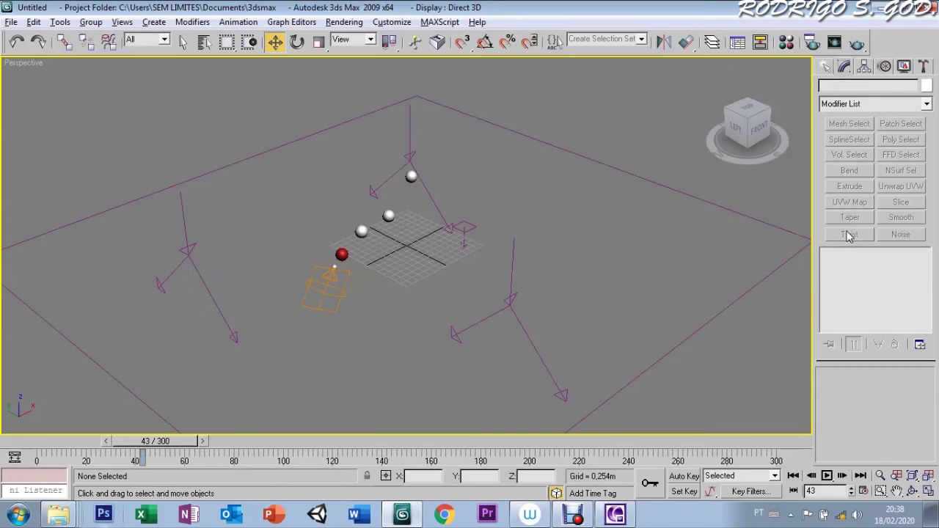
pyautogui.click(330, 309)
pyautogui.click(837, 275)
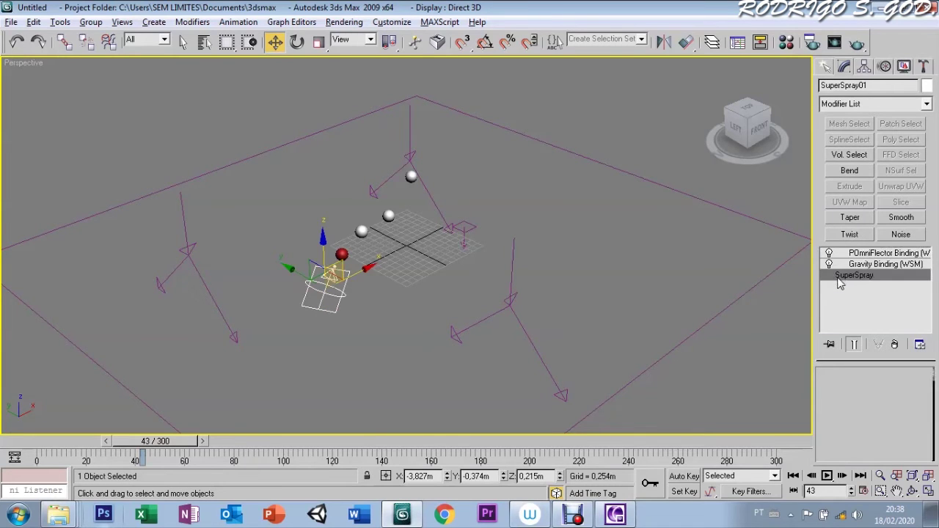
pyautogui.scroll(-2, 841, 429)
# Switch Super Spray to continuous rate emission, preview the stream, and reselect the emitter.
pyautogui.scroll(2, 836, 411)
pyautogui.click(832, 395)
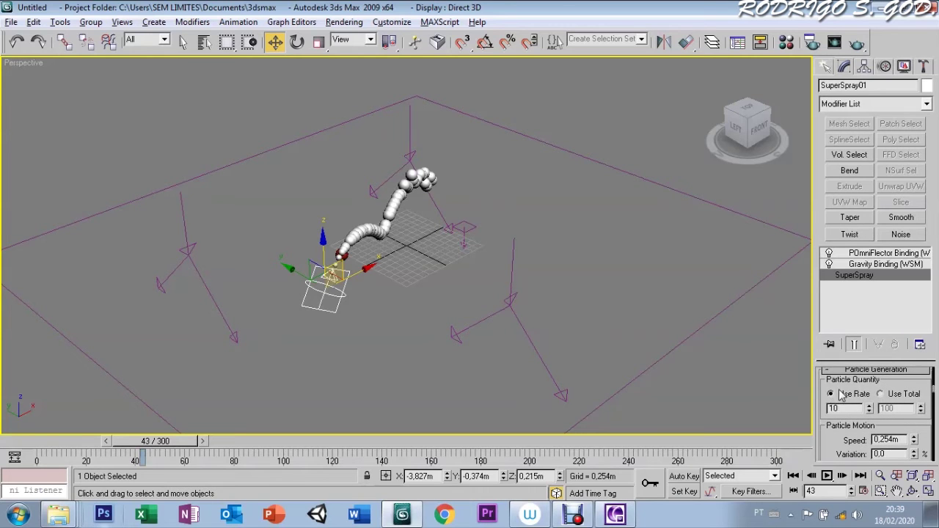
pyautogui.moveTo(187, 449)
pyautogui.mouseDown()
pyautogui.moveTo(55, 449)
pyautogui.moveTo(242, 449)
pyautogui.moveTo(107, 456)
pyautogui.moveTo(158, 457)
pyautogui.mouseUp()
pyautogui.press('w')
pyautogui.click(734, 411)
pyautogui.click(311, 288)
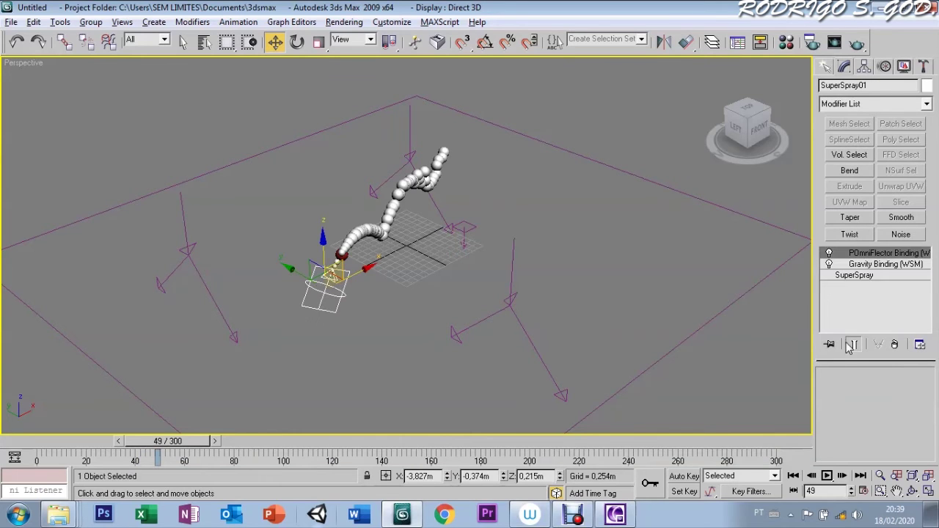
pyautogui.click(849, 277)
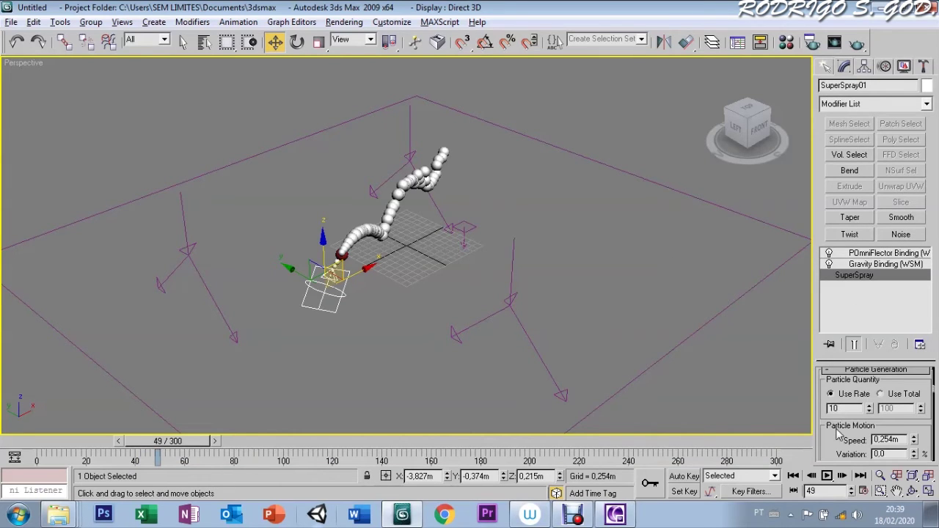
# Set the particle speed Variation to 30.
pyautogui.moveTo(835, 440); pyautogui.dragTo(833, 421)
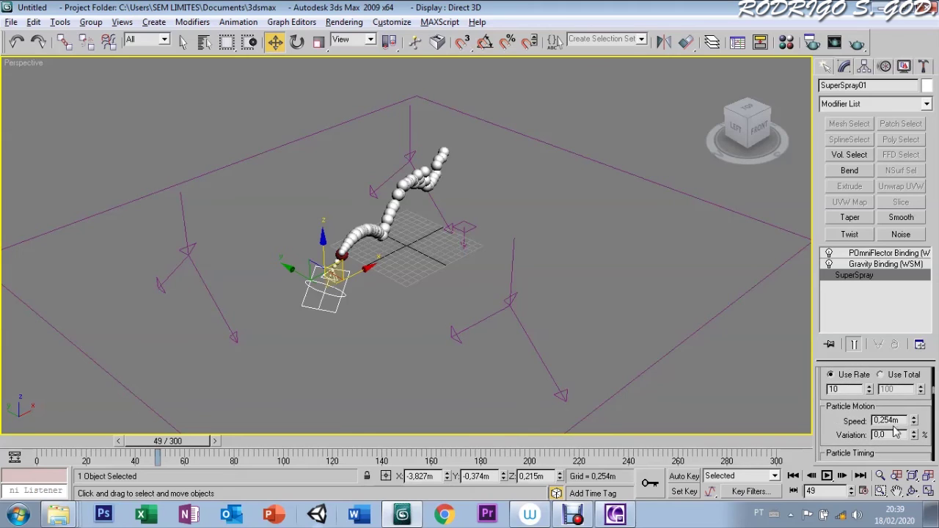
pyautogui.moveTo(914, 437); pyautogui.dragTo(914, 391)
pyautogui.write('10')
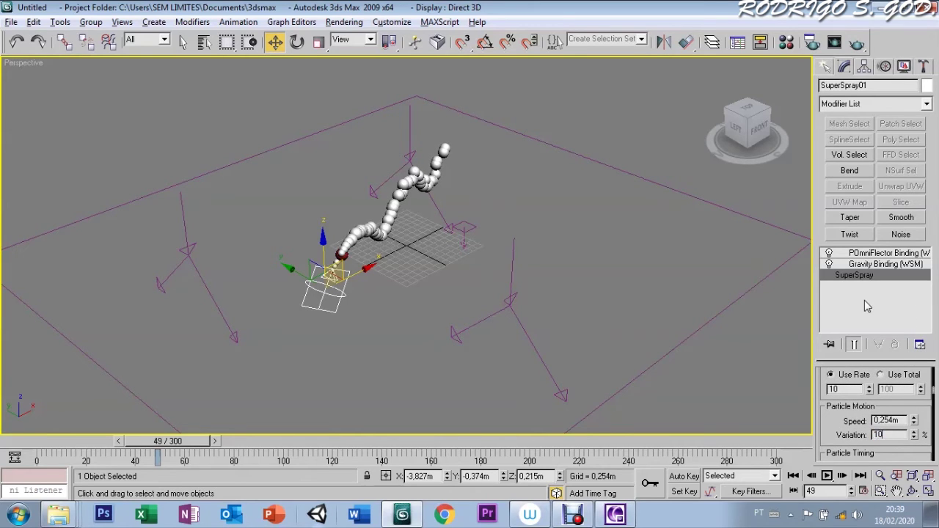
pyautogui.press('Return')
pyautogui.moveTo(850, 440); pyautogui.dragTo(845, 442)
pyautogui.write('30')
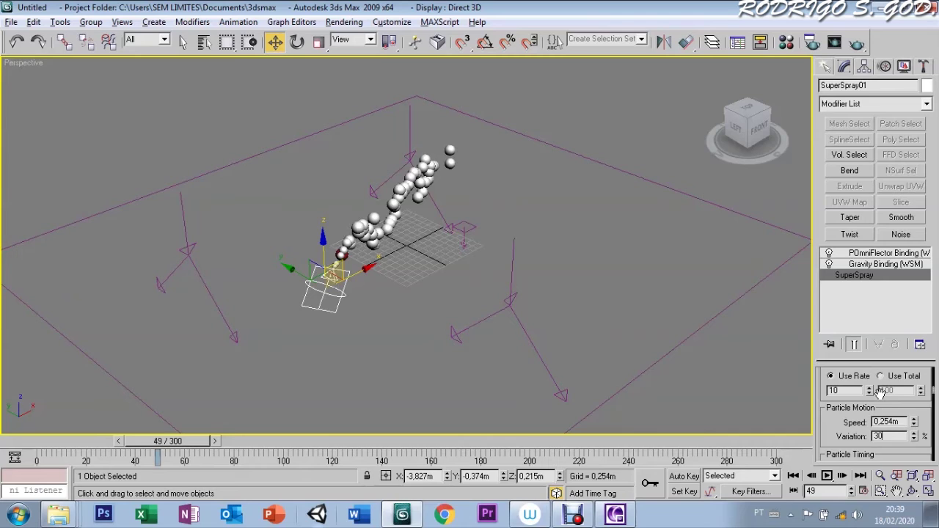
pyautogui.press('Return')
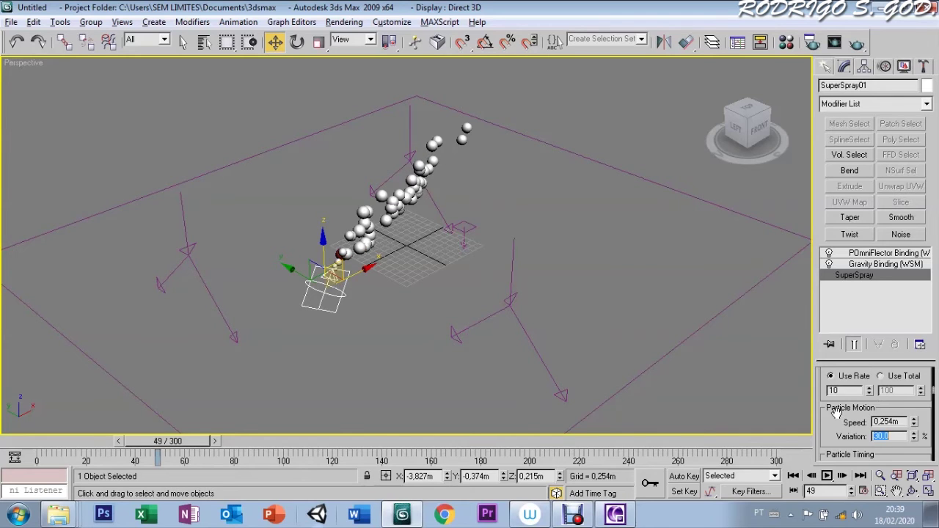
# Set Percentage of Particles displayed to 30.
pyautogui.moveTo(835, 413); pyautogui.dragTo(846, 457)
pyautogui.moveTo(831, 383); pyautogui.dragTo(844, 414)
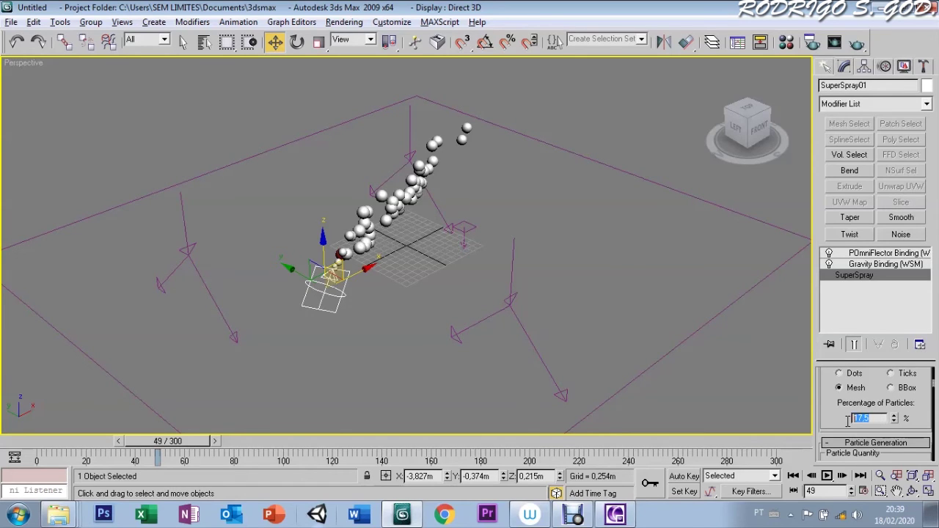
pyautogui.write('30')
pyautogui.press('Return')
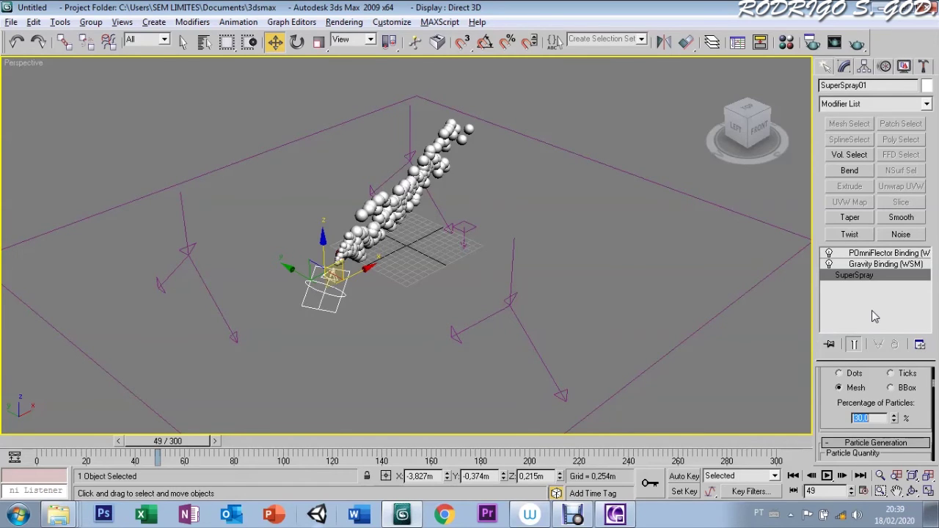
# Widen the Off Axis Spread to 10 degrees and preview the spray at frame 70.
pyautogui.moveTo(834, 404); pyautogui.dragTo(838, 424)
pyautogui.moveTo(830, 392); pyautogui.dragTo(831, 426)
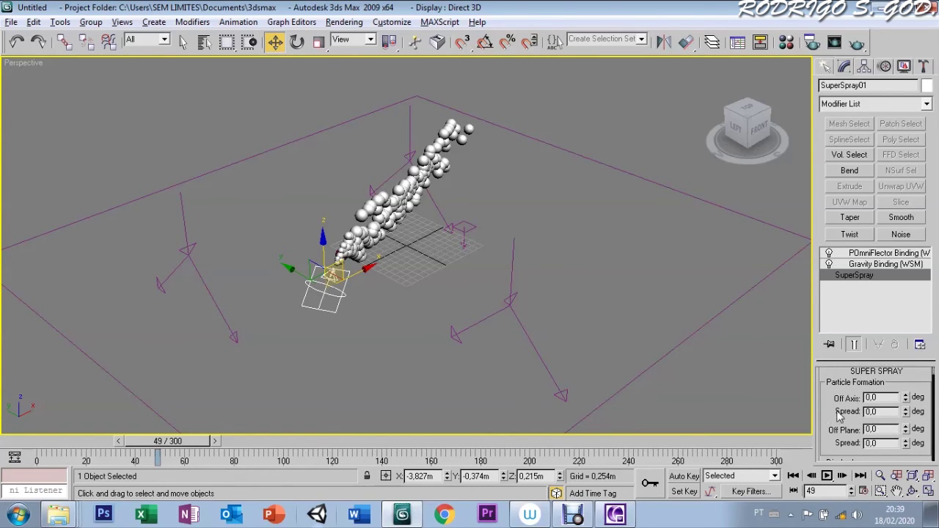
pyautogui.moveTo(907, 414); pyautogui.dragTo(882, 415)
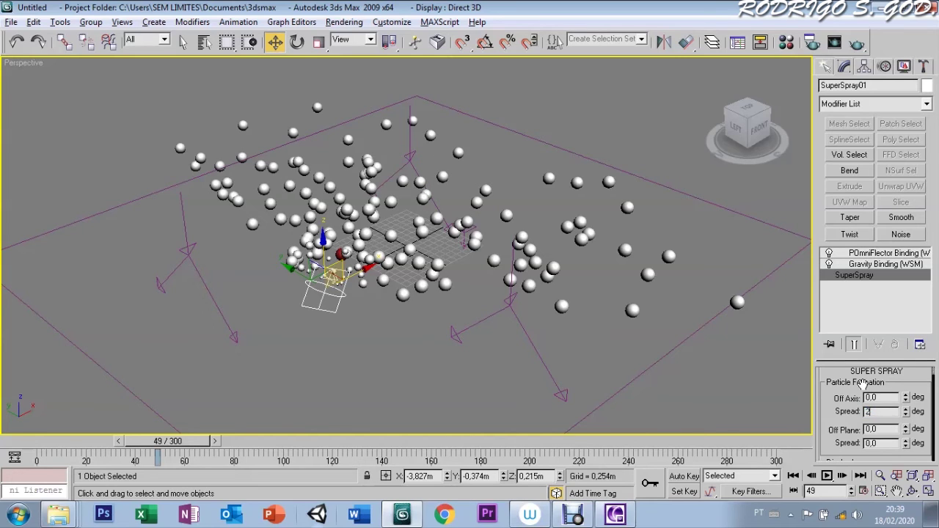
pyautogui.press('Return')
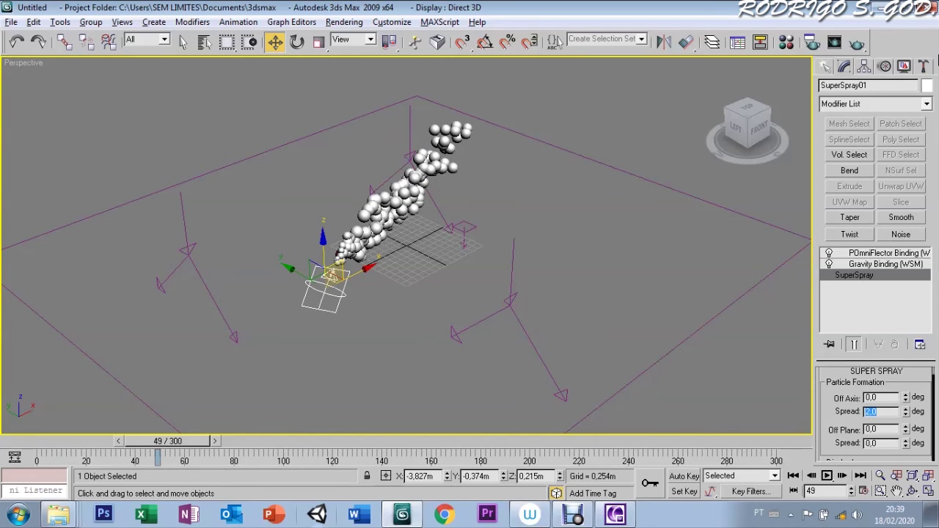
pyautogui.write('10')
pyautogui.press('Return')
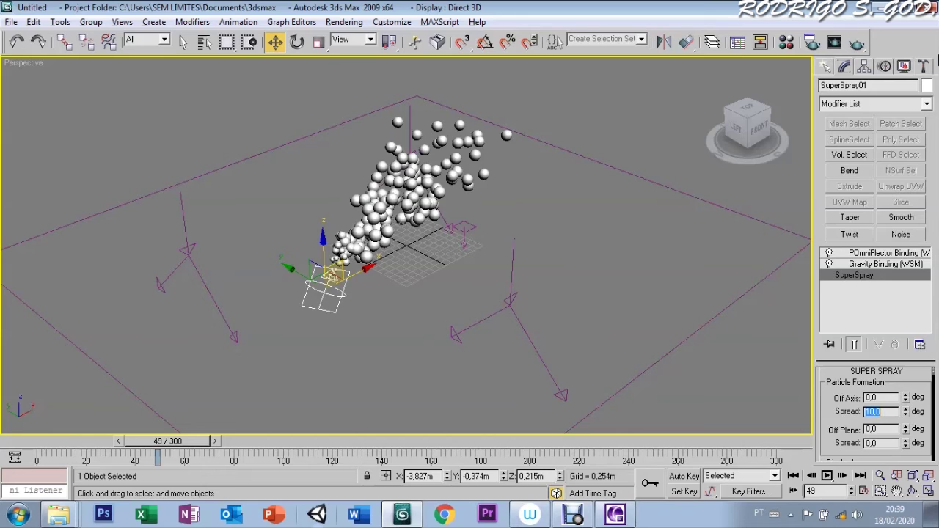
pyautogui.moveTo(197, 447)
pyautogui.mouseDown()
pyautogui.moveTo(73, 442)
pyautogui.moveTo(246, 442)
pyautogui.mouseUp()
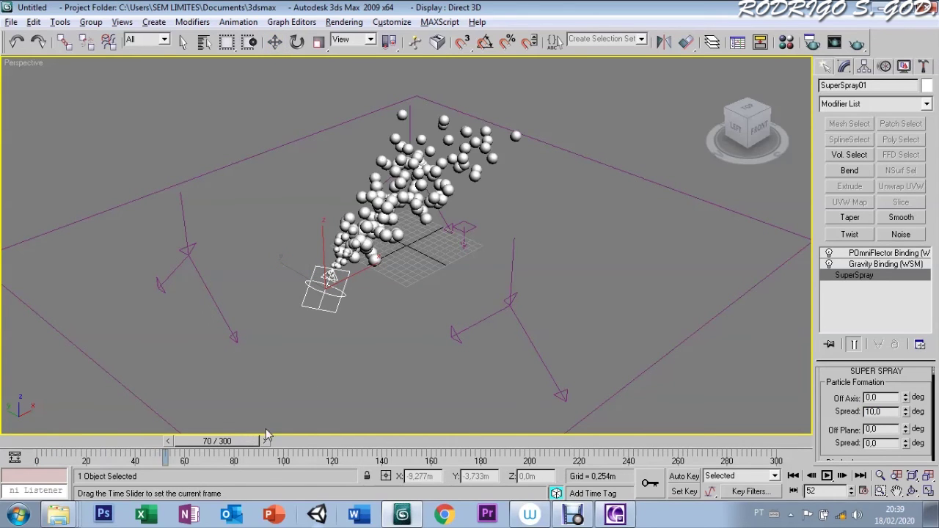
# Set Emit Stop 300, Life 300 and Life Variation 5, then rewind to frame 0.
pyautogui.scroll(1, 838, 428)
pyautogui.scroll(-3, 838, 428)
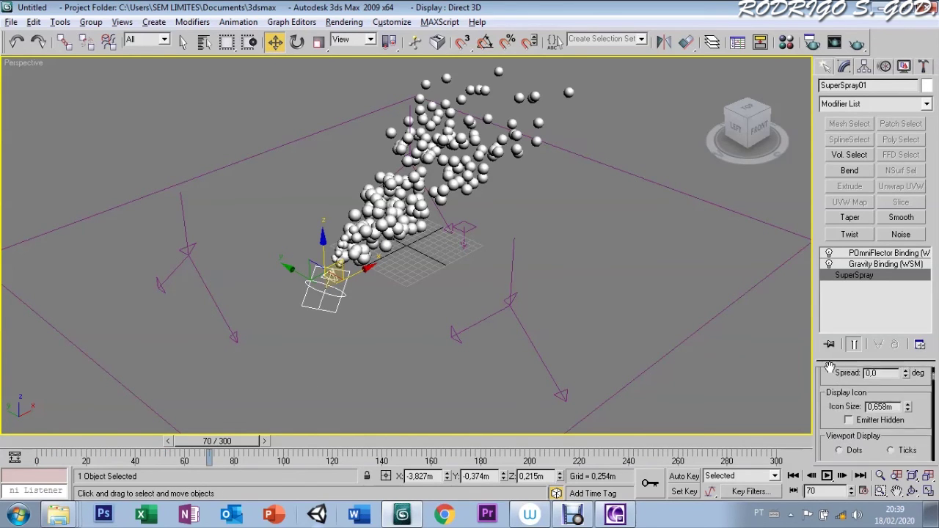
pyautogui.scroll(-1, 836, 431)
pyautogui.scroll(-2, 836, 433)
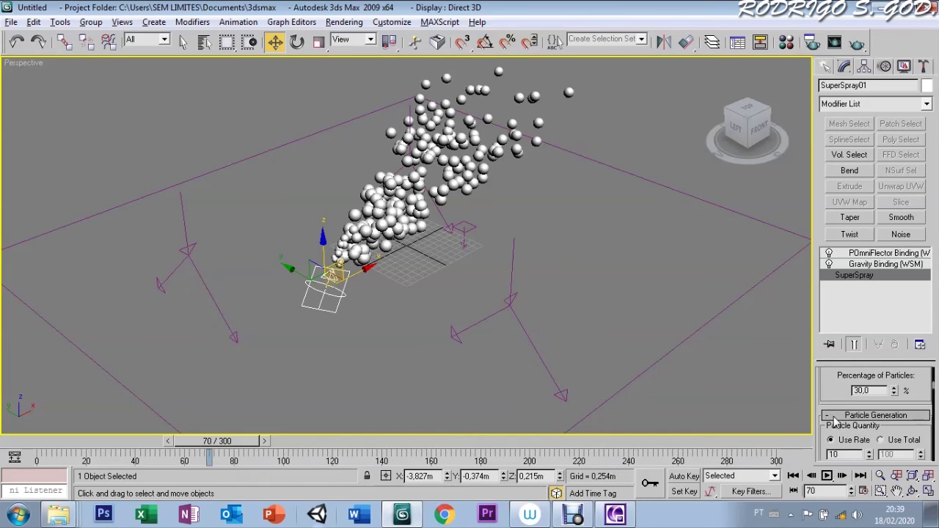
pyautogui.scroll(-1, 834, 408)
pyautogui.scroll(-1, 834, 407)
pyautogui.scroll(-1, 832, 376)
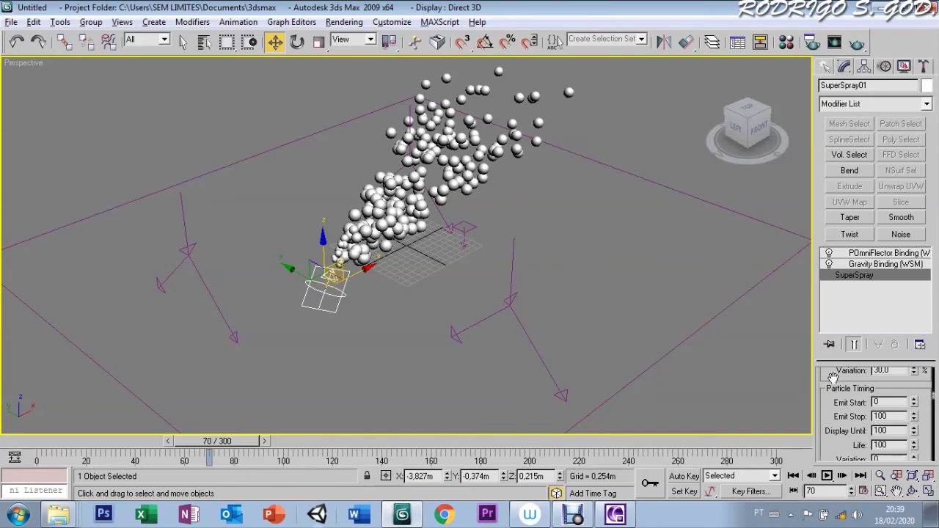
pyautogui.scroll(-1, 838, 440)
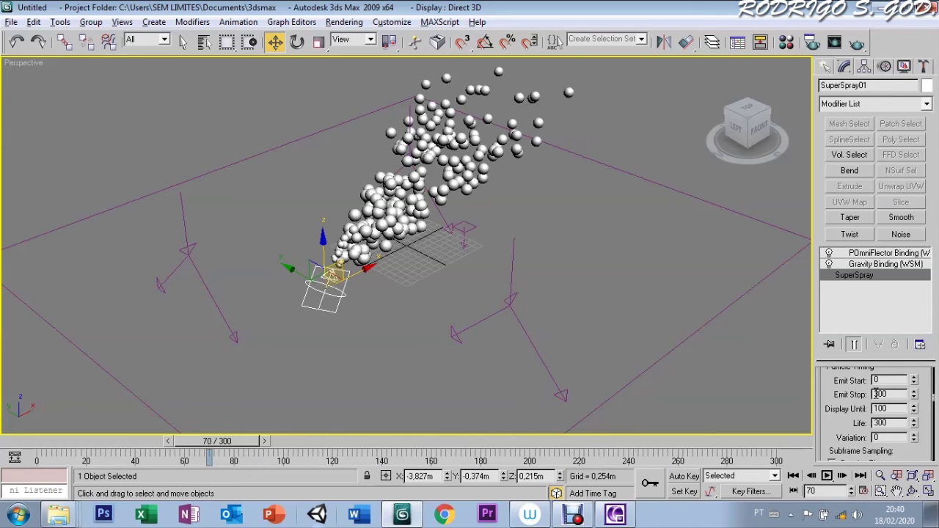
pyautogui.scroll(-2, 910, 418)
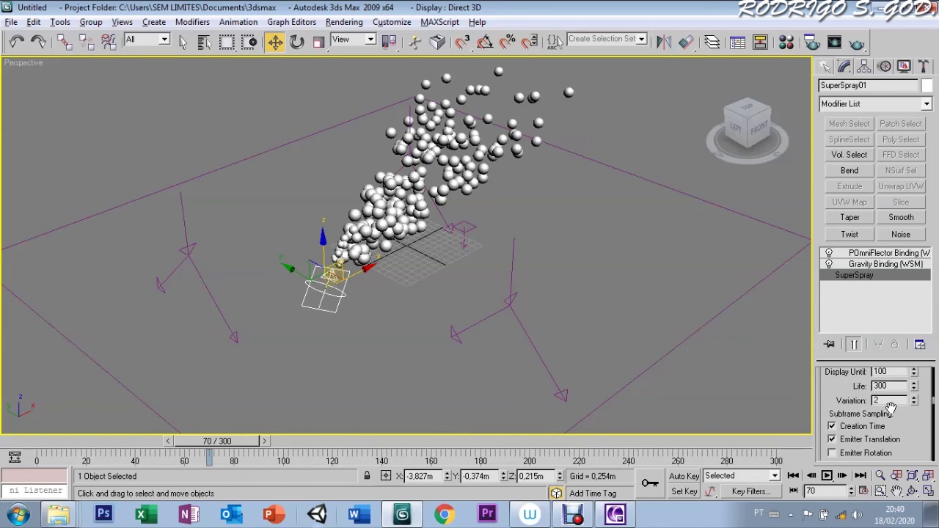
pyautogui.moveTo(891, 408); pyautogui.dragTo(873, 399)
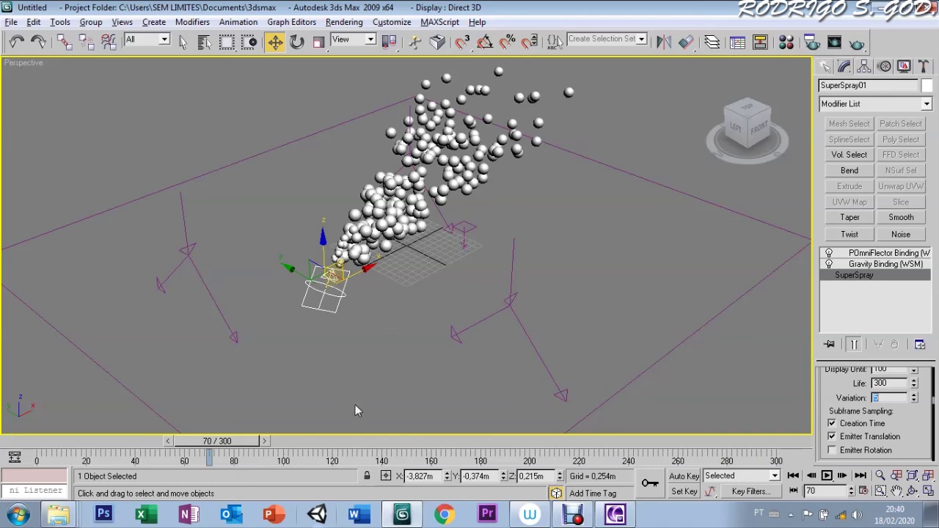
pyautogui.moveTo(250, 451); pyautogui.dragTo(40, 458)
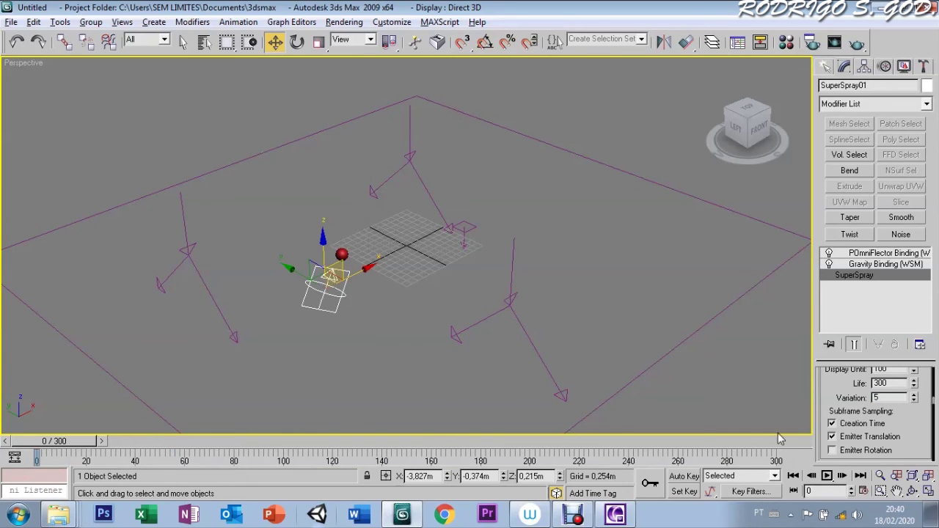
# Play and scrub the particle animation, and set Display Until to 300.
pyautogui.click(826, 476)
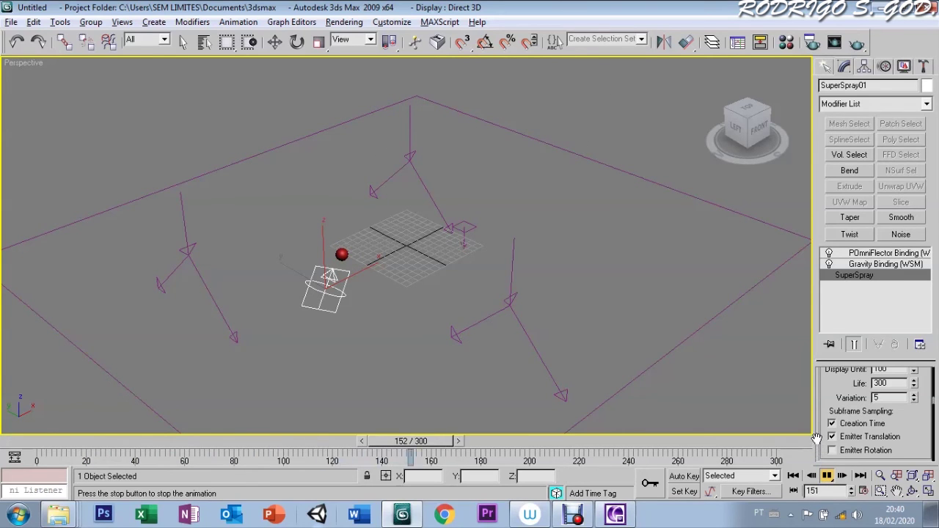
pyautogui.moveTo(514, 441)
pyautogui.mouseDown()
pyautogui.moveTo(55, 441)
pyautogui.moveTo(235, 441)
pyautogui.moveTo(315, 457)
pyautogui.moveTo(345, 444)
pyautogui.moveTo(99, 444)
pyautogui.moveTo(227, 449)
pyautogui.moveTo(283, 441)
pyautogui.moveTo(321, 419)
pyautogui.moveTo(147, 433)
pyautogui.moveTo(209, 433)
pyautogui.mouseUp()
pyautogui.press('w')
pyautogui.moveTo(838, 384); pyautogui.dragTo(844, 415)
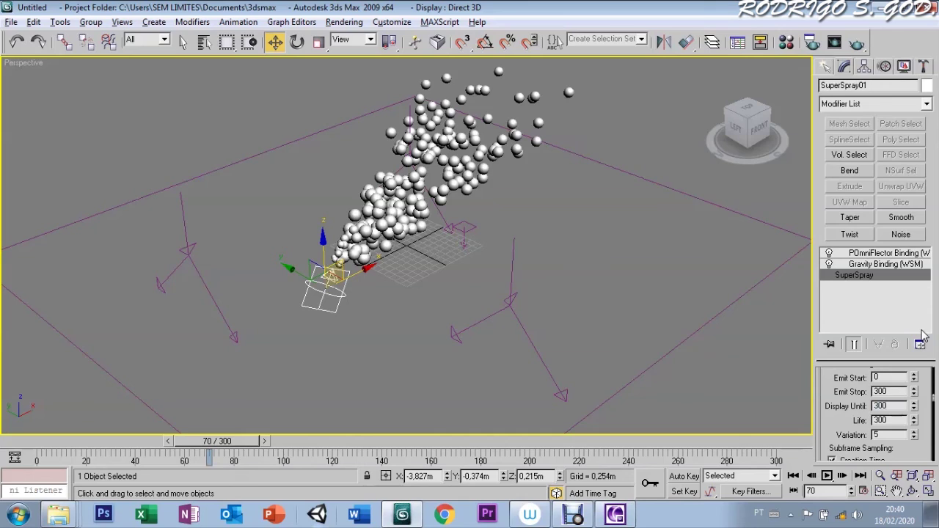
# Reselect SuperSpray01 and switch Particle Quantity to Use Total.
pyautogui.click(789, 390)
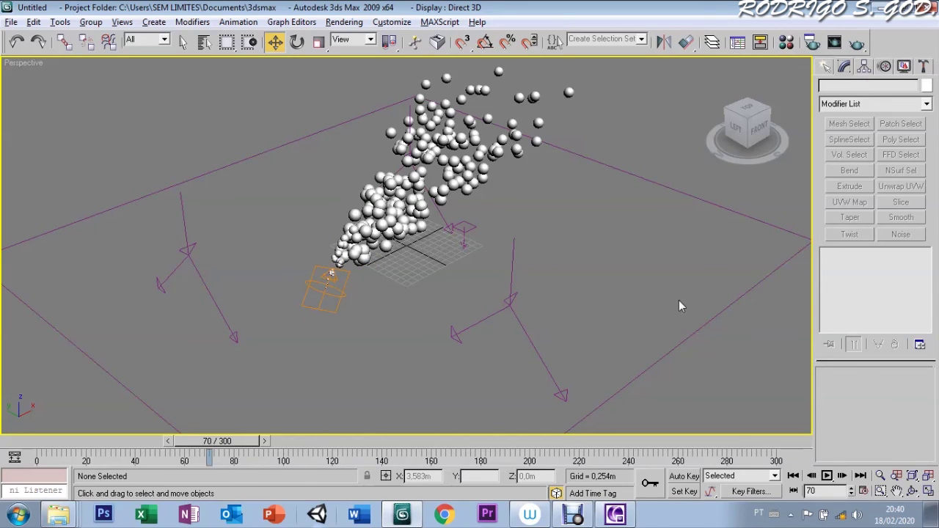
pyautogui.click(318, 294)
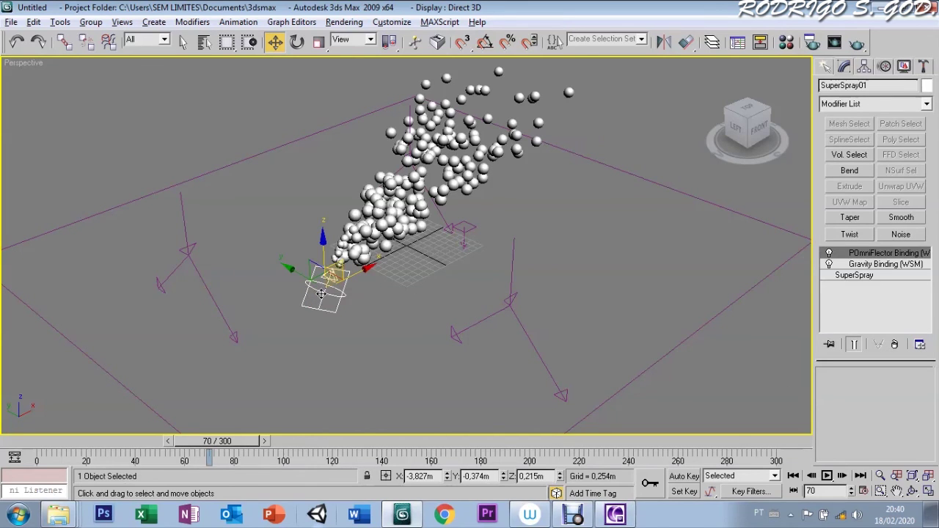
pyautogui.click(843, 274)
pyautogui.scroll(3, 836, 400)
pyautogui.scroll(1, 832, 414)
pyautogui.scroll(1, 841, 435)
pyautogui.scroll(2, 842, 389)
pyautogui.scroll(1, 841, 393)
pyautogui.scroll(-1, 842, 396)
pyautogui.scroll(1, 841, 401)
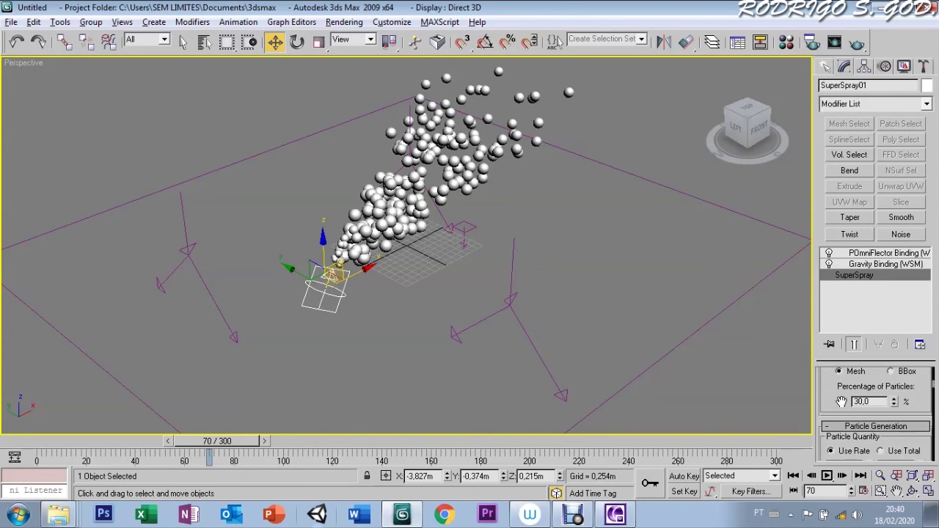
pyautogui.click(881, 451)
# Rewind to frame 0 and play the animation to watch the few emitted spheres.
pyautogui.moveTo(227, 443); pyautogui.dragTo(100, 450)
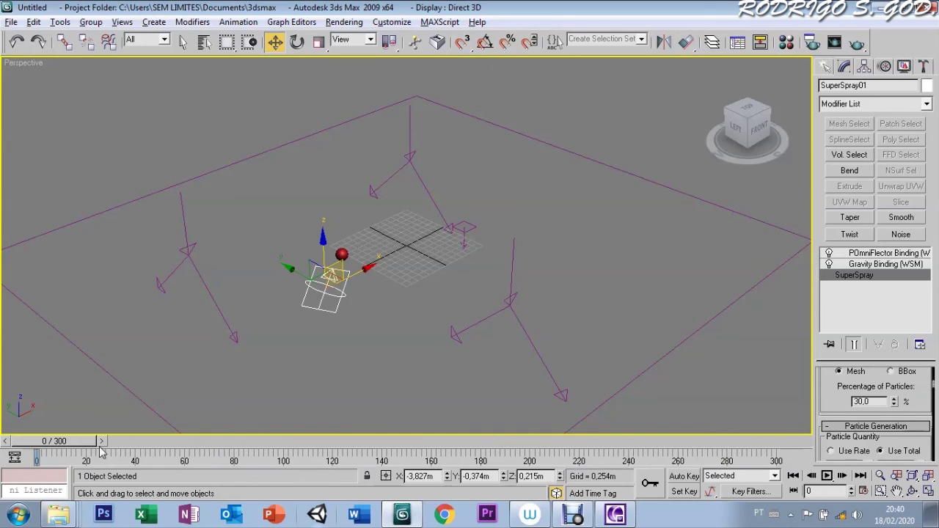
pyautogui.click(827, 476)
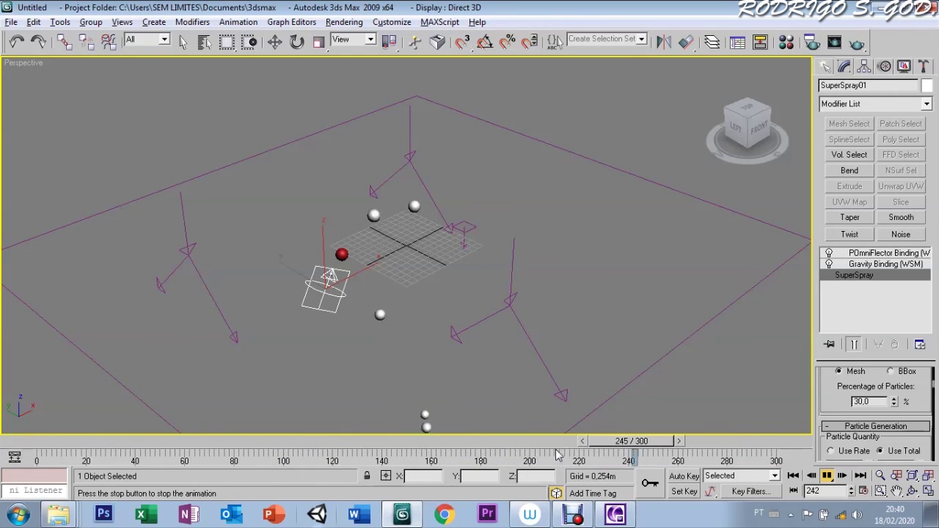
pyautogui.moveTo(635, 444)
pyautogui.mouseDown()
pyautogui.moveTo(279, 444)
pyautogui.moveTo(44, 466)
pyautogui.mouseUp()
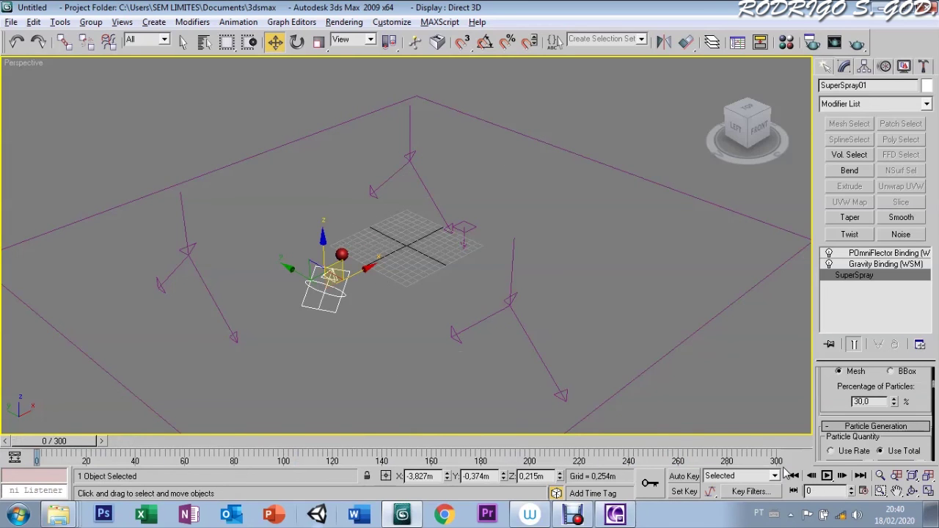
pyautogui.click(827, 476)
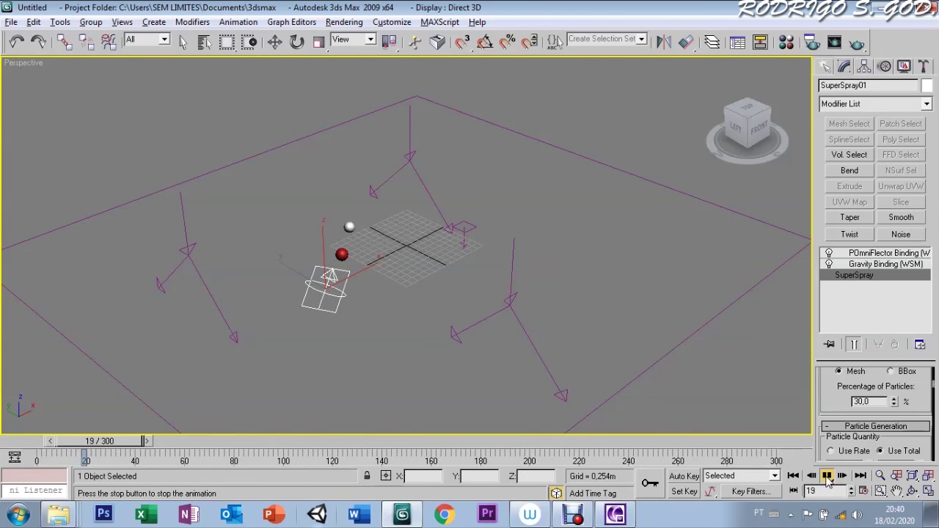